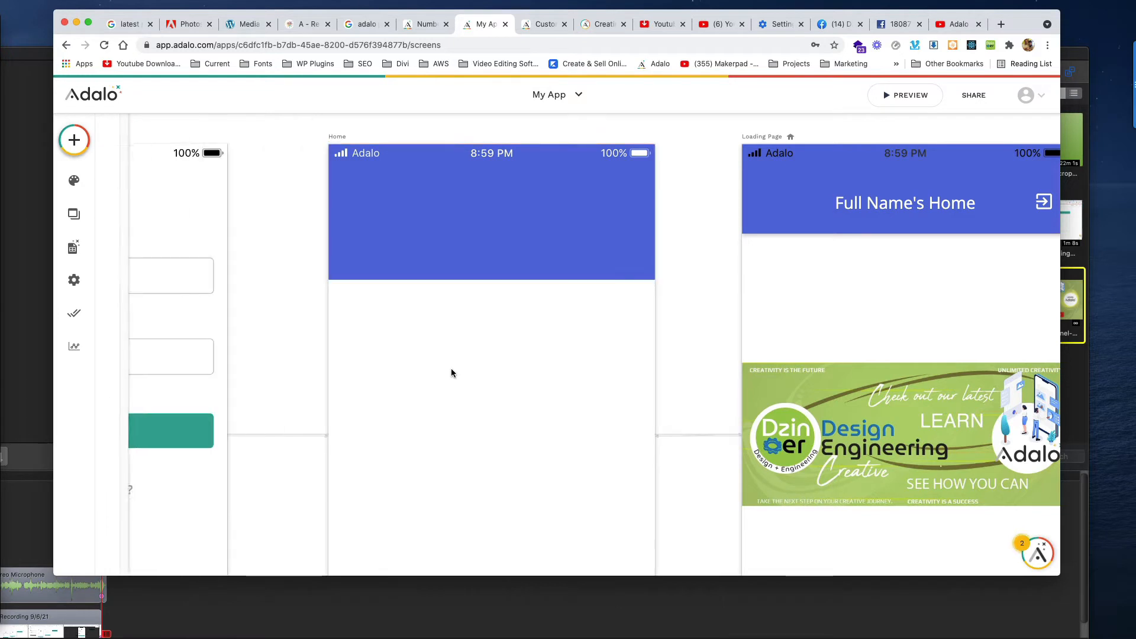
Extend the blue header rectangle past the Home screen's upper edge, shift it upward, and preview the app.
left_click(905, 95)
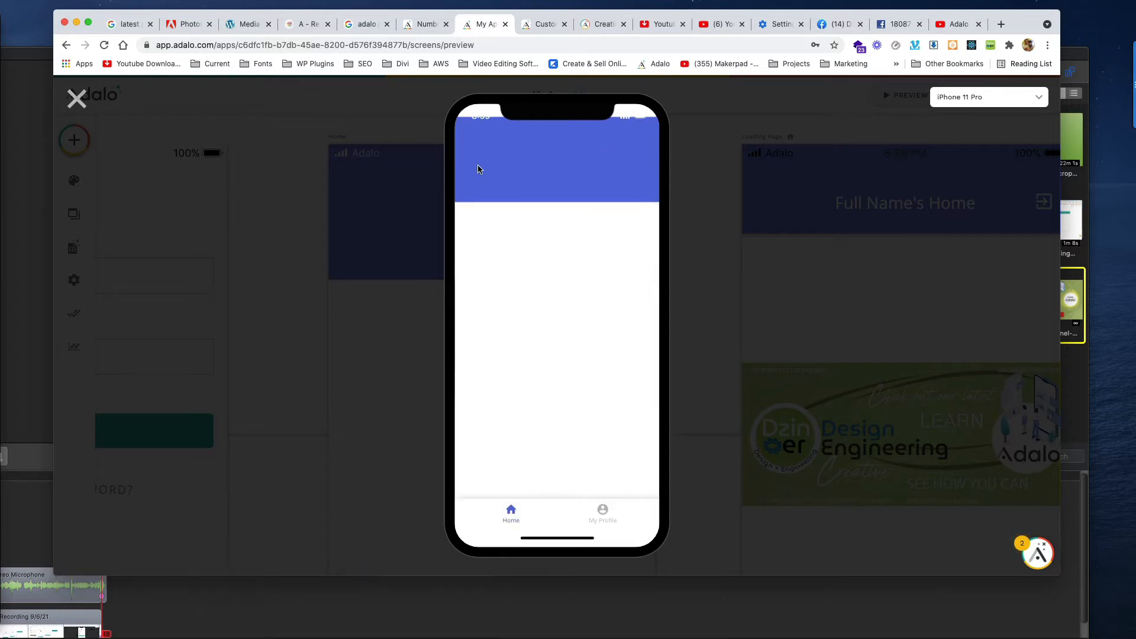
left_click(76, 99)
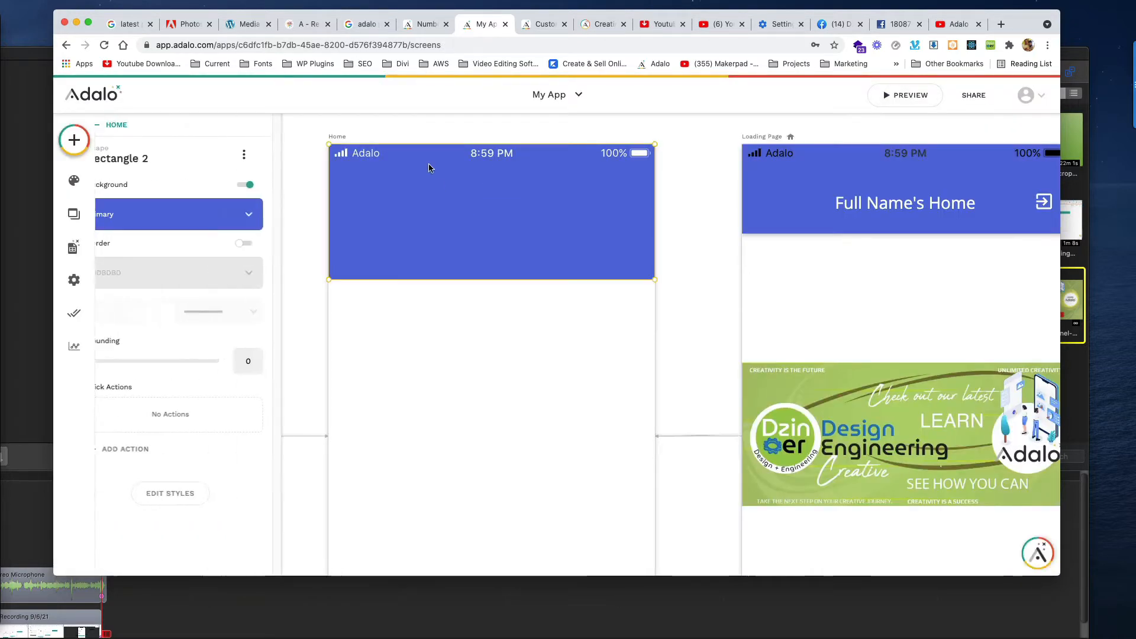
left_click_drag(406, 144, 402, 123)
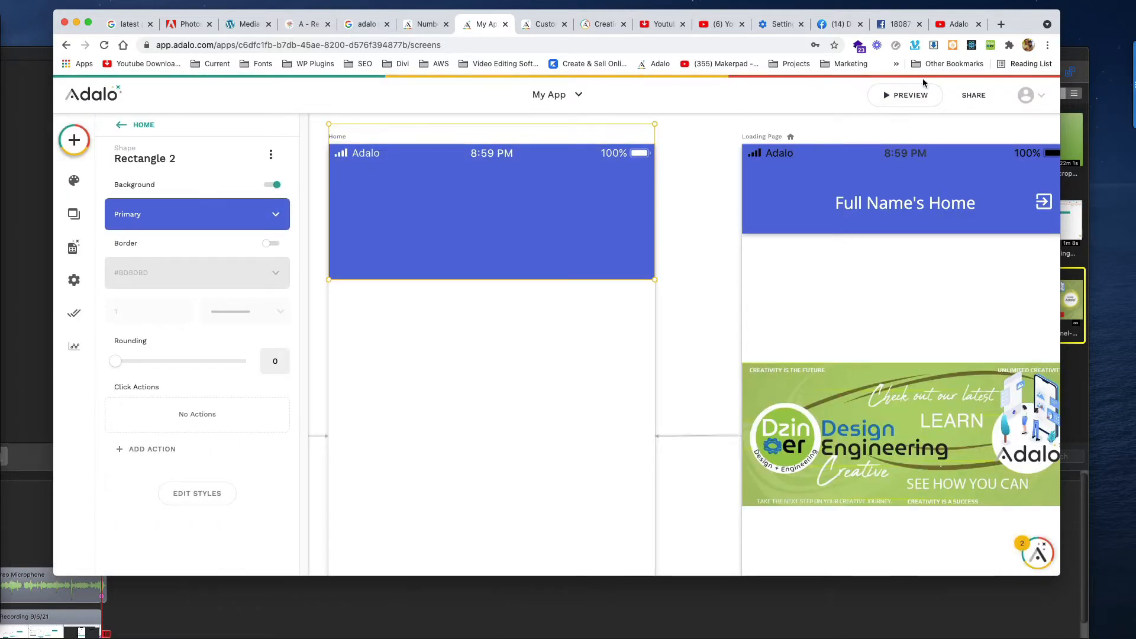
left_click(910, 95)
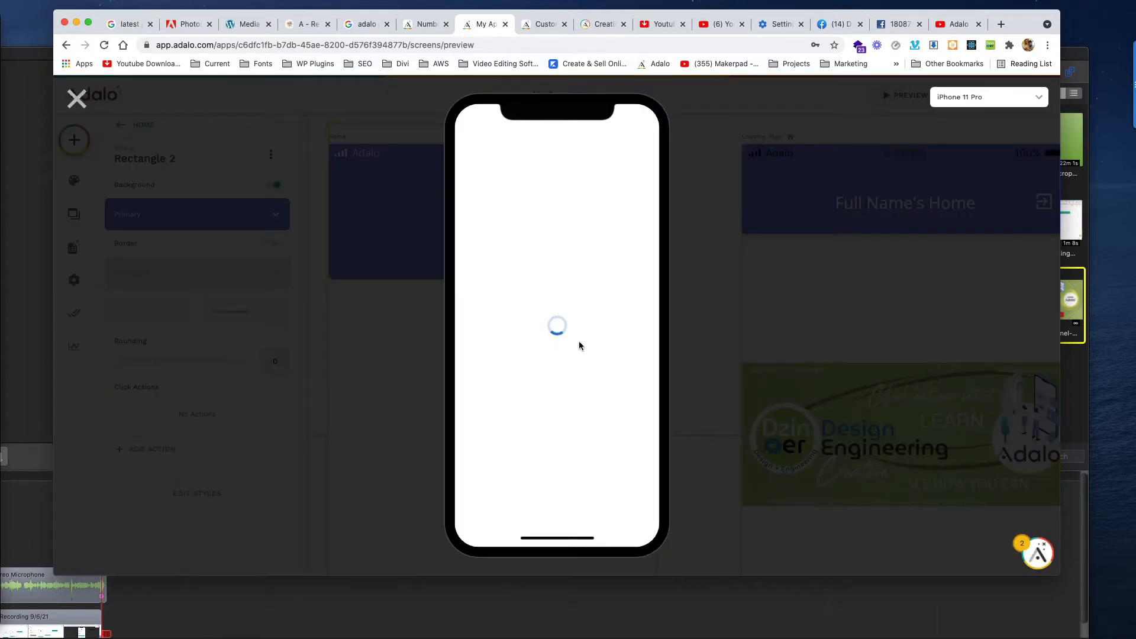
left_click(76, 98)
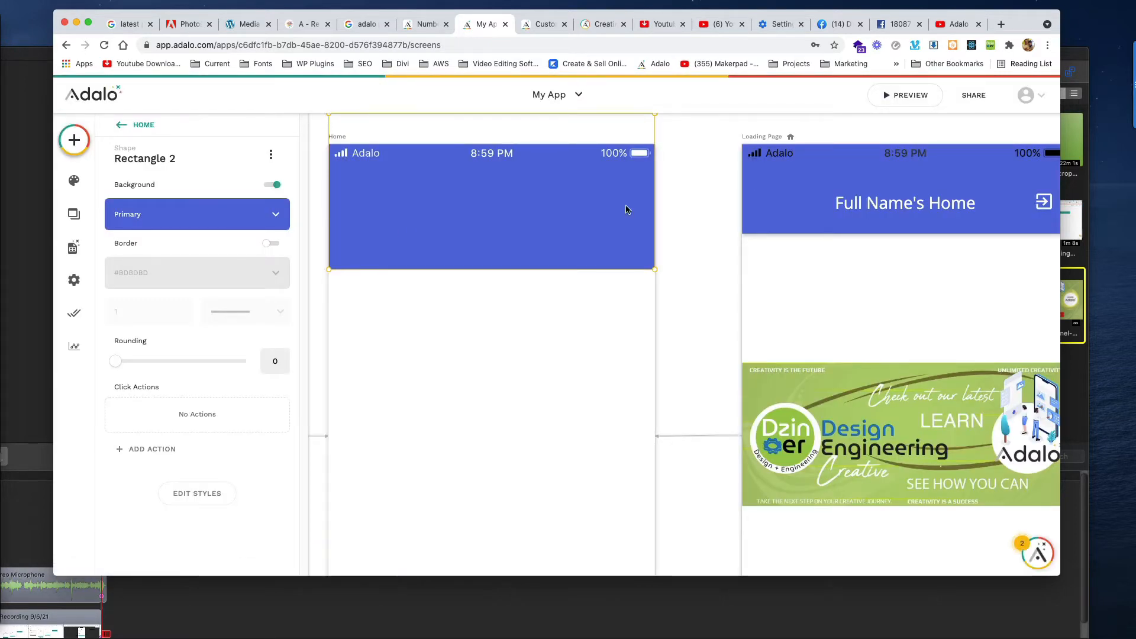
left_click(909, 95)
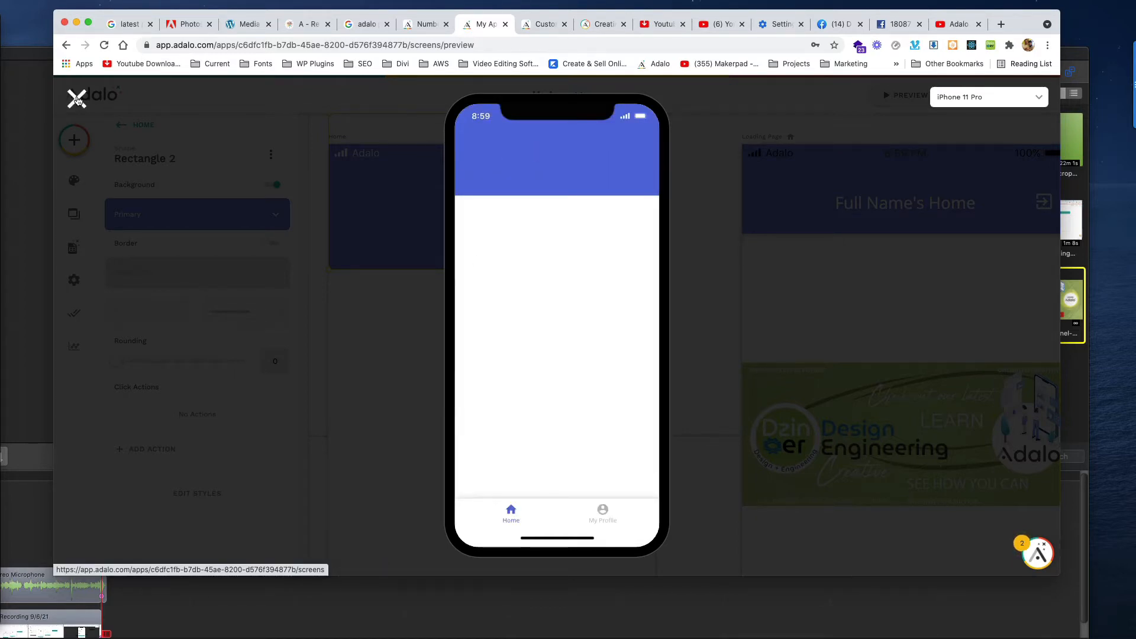
left_click(75, 98)
Extend the header rectangle further above the Home screen and check it again in the app preview.
scroll(456, 225, "up", 3)
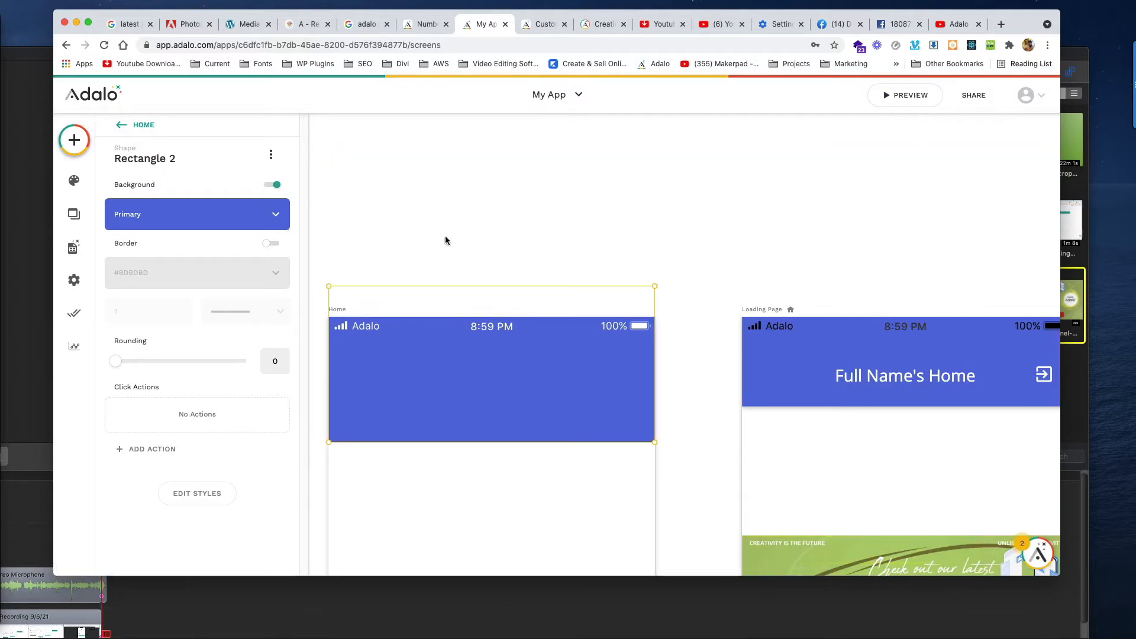
left_click_drag(437, 286, 436, 272)
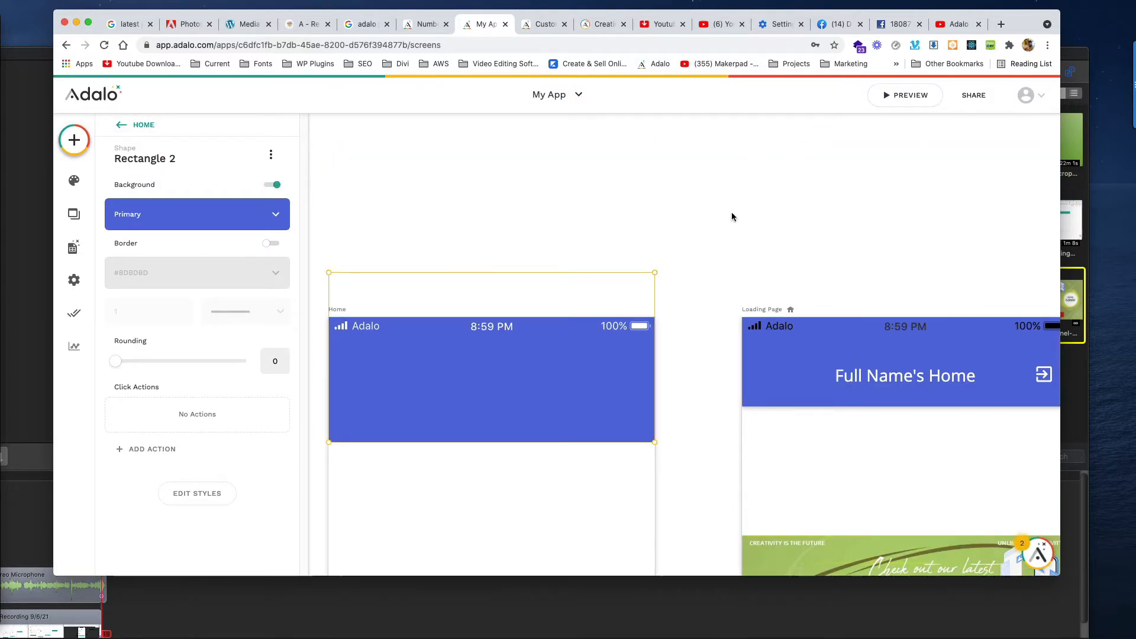
left_click(905, 95)
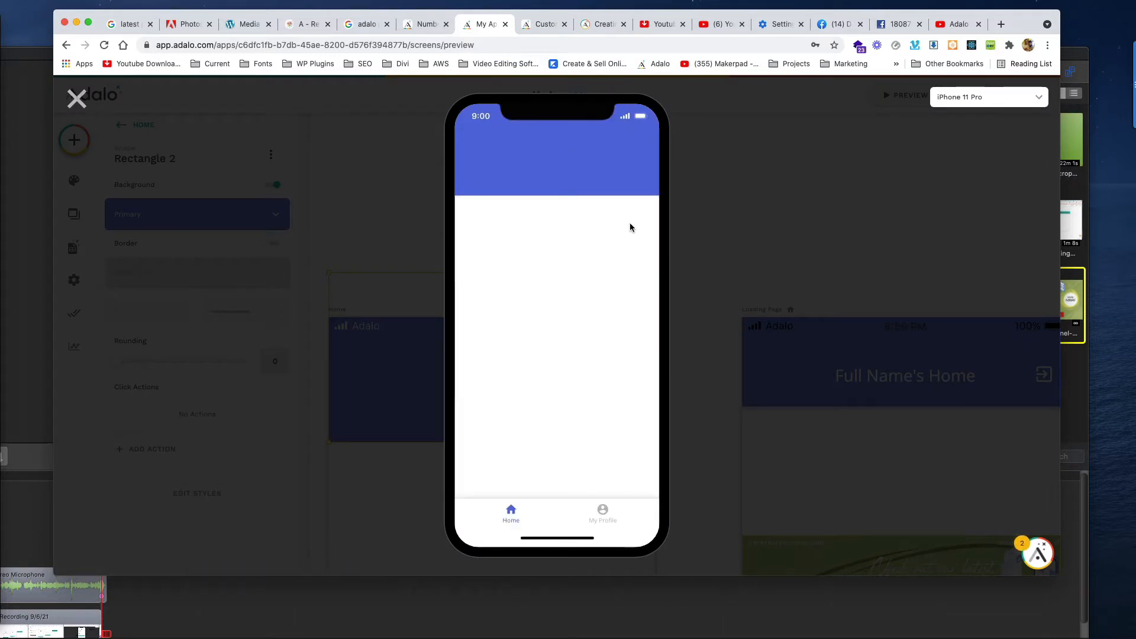
left_click(77, 99)
left_click(438, 201)
Add an Ellipse component to the Home screen, centred horizontally over the header rectangle's lower edge.
scroll(394, 232, "down", 1)
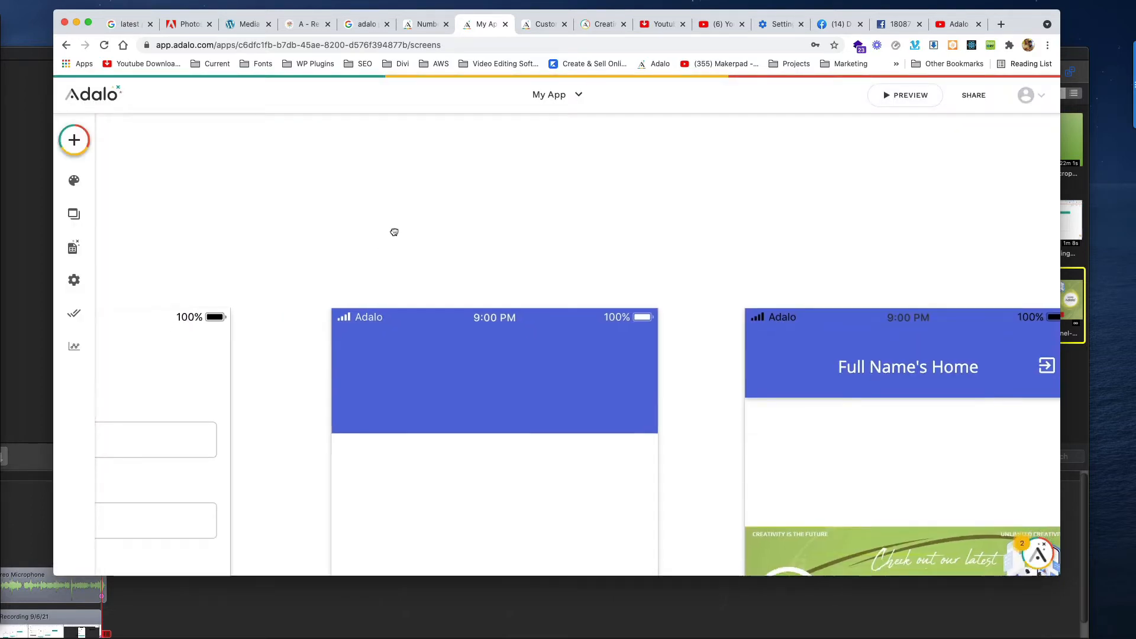
scroll(394, 232, "down", 4)
scroll(394, 232, "left", 2)
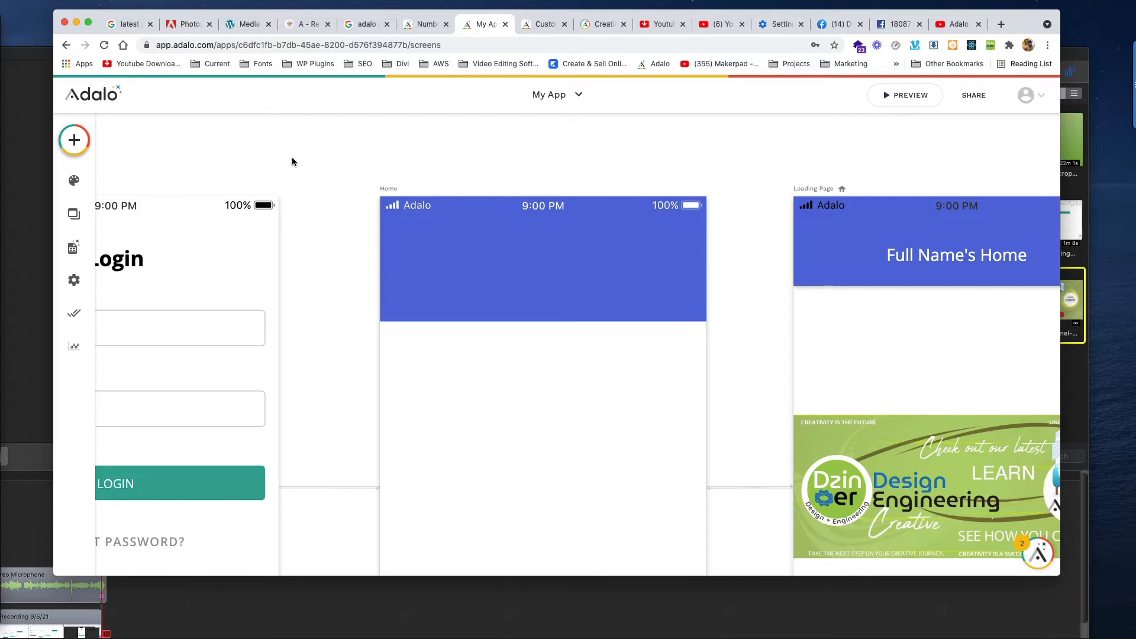
left_click(75, 140)
scroll(168, 293, "down", 8)
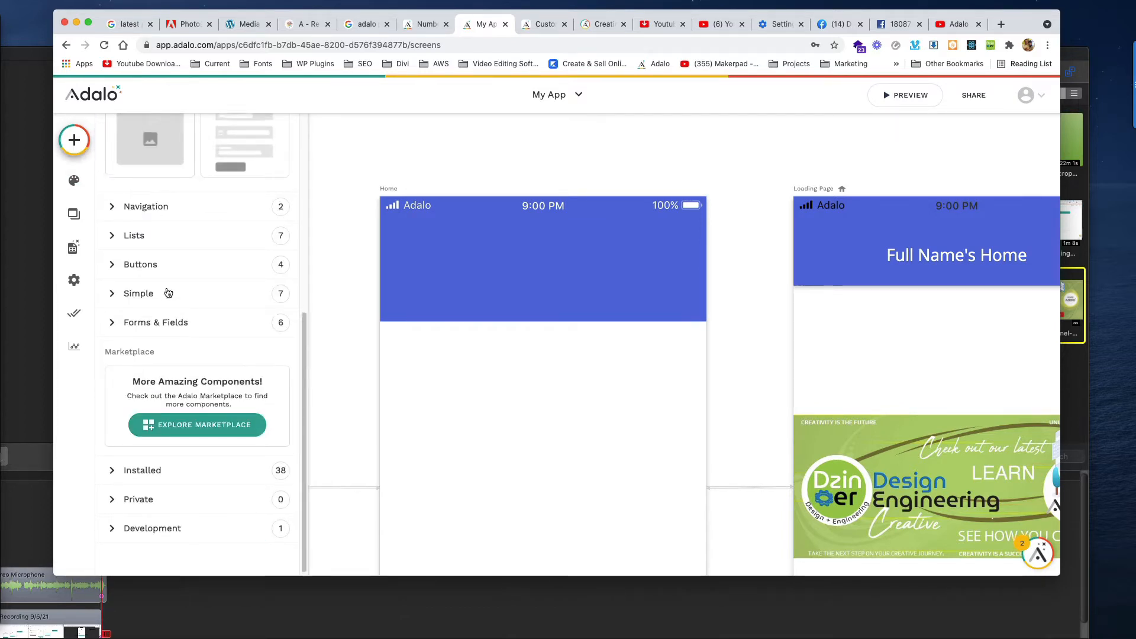
left_click(166, 294)
scroll(159, 308, "down", 3)
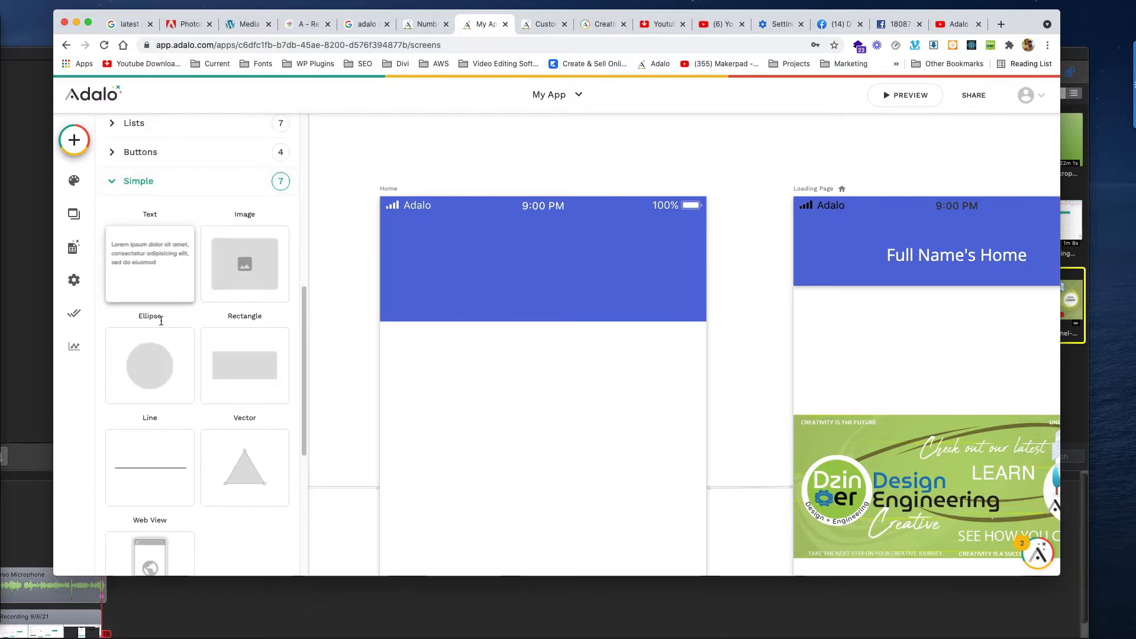
left_click_drag(155, 355, 548, 320)
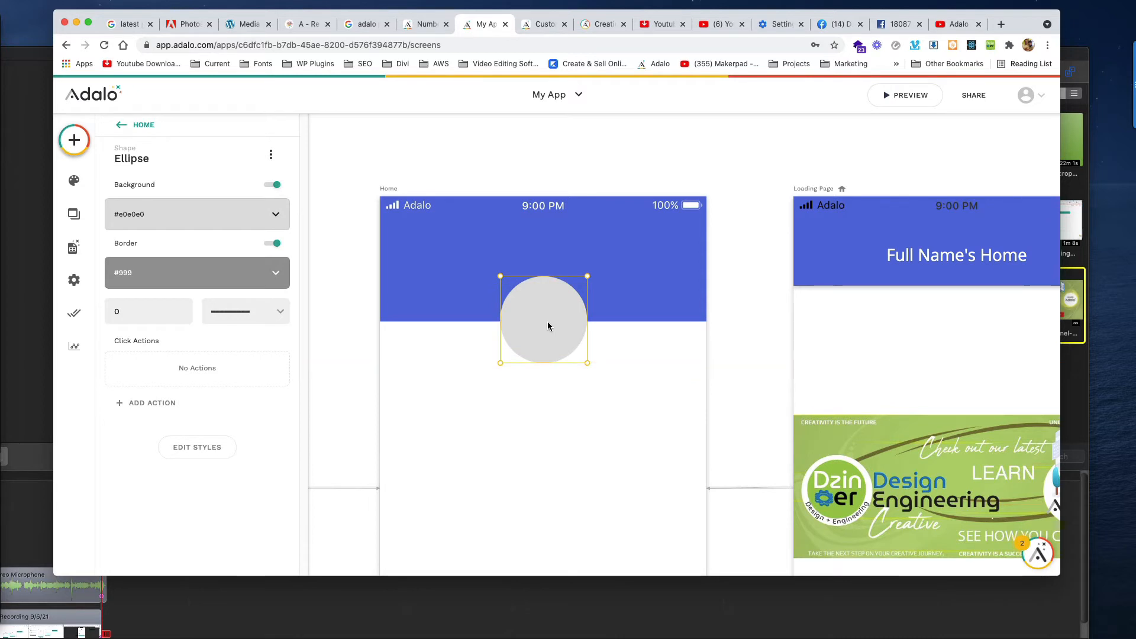
left_click(662, 401)
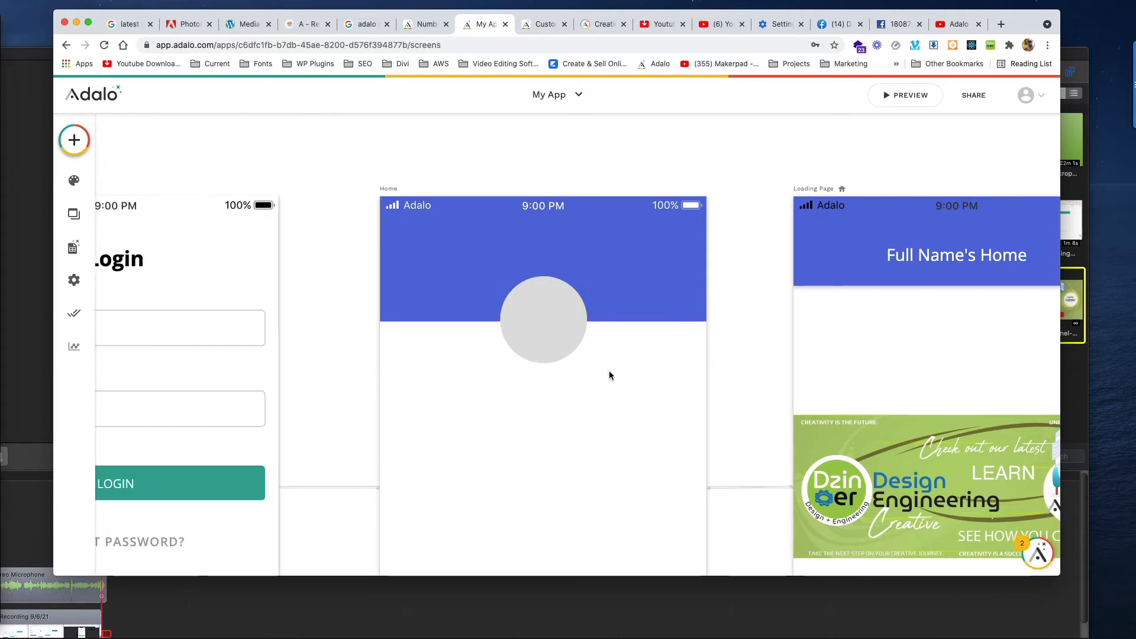
left_click(579, 314)
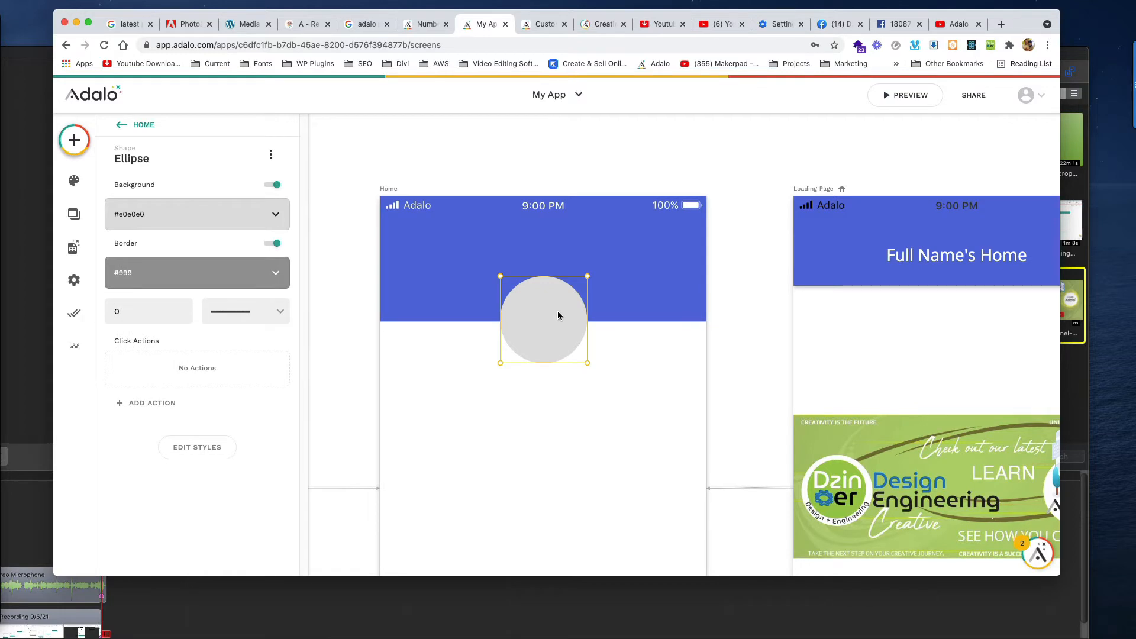
left_click(566, 368)
left_click(561, 333)
left_click(521, 465)
scroll(511, 438, "down", 1)
Move the grey ellipse down into the white area below the header and enlarge it evenly around its centre.
left_click(562, 305)
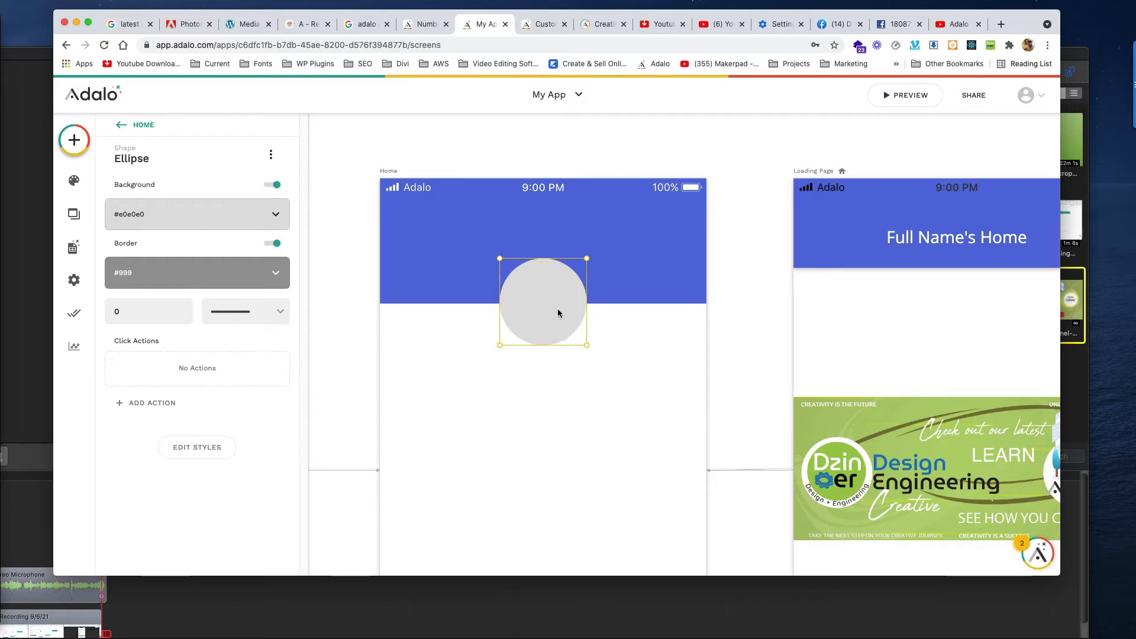
left_click_drag(558, 314, 549, 415)
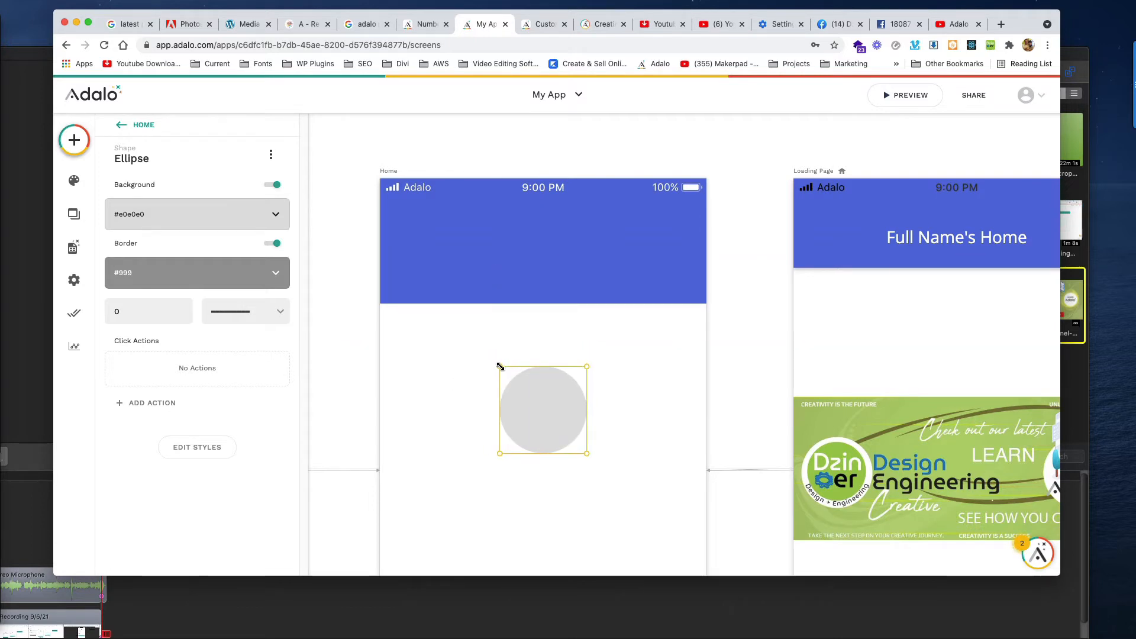
left_click_drag(500, 367, 496, 362)
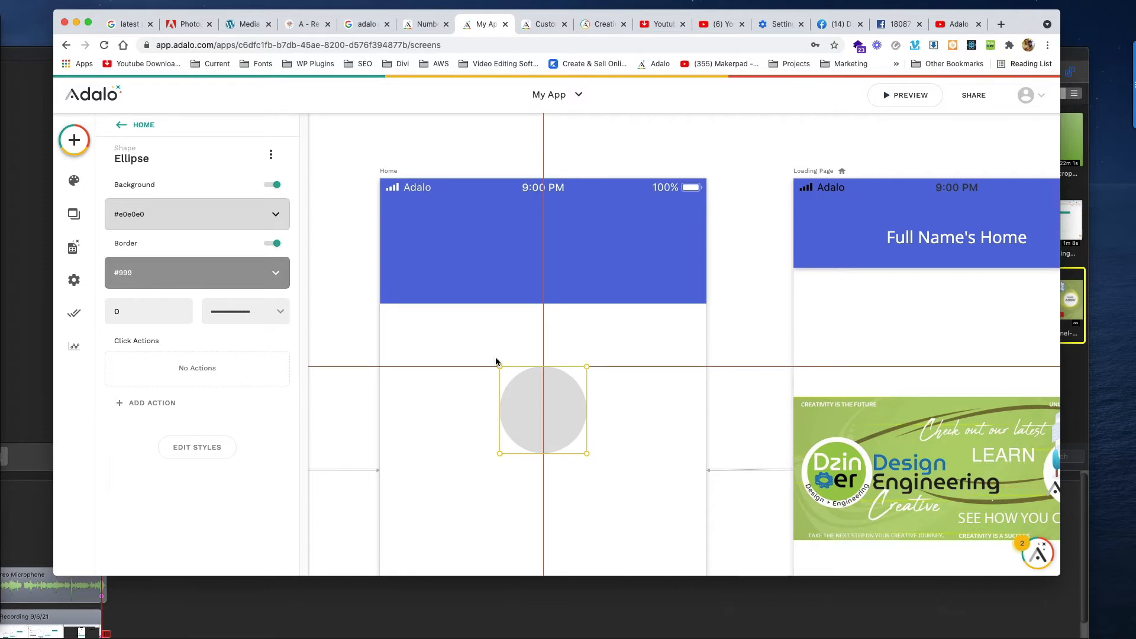
left_click_drag(496, 358, 476, 338)
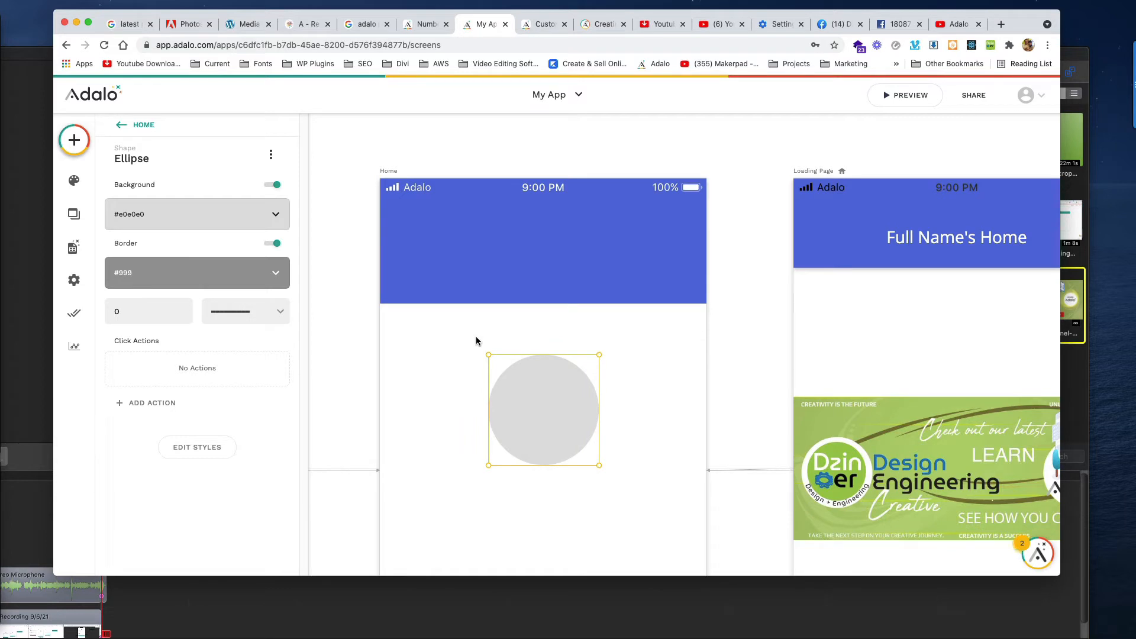
Add an Image component to the Home screen, size it to about 162 by 129, and place it over the ellipse's lower part.
left_click(72, 147)
scroll(208, 398, "down", 4)
left_click_drag(159, 246, 542, 408)
left_click_drag(706, 502, 473, 432)
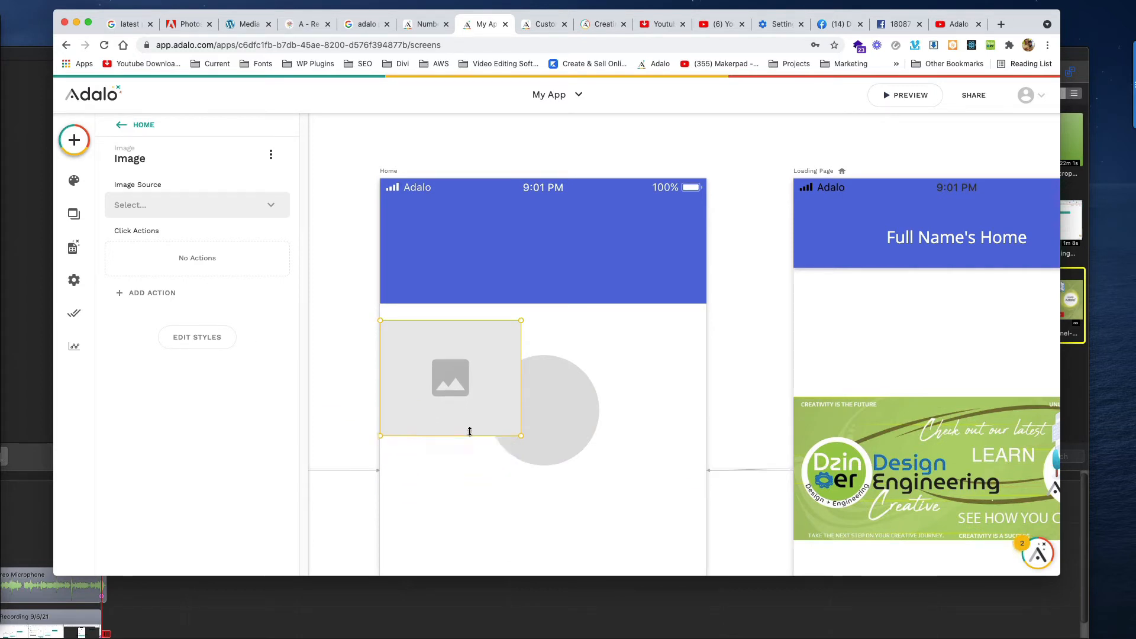
left_click_drag(450, 356, 558, 451)
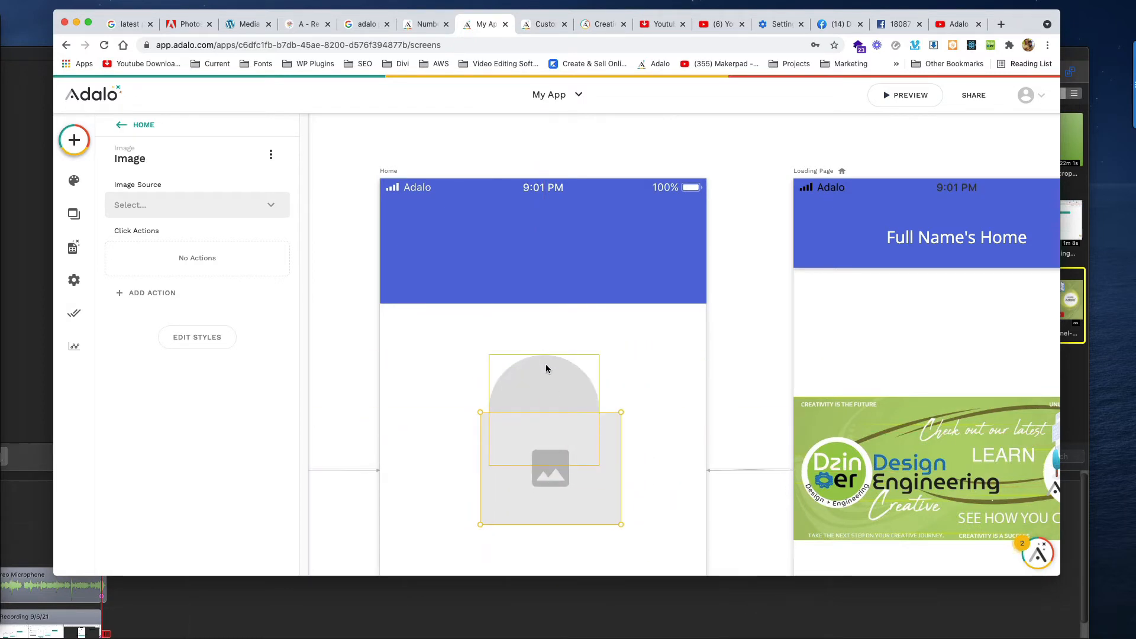
Reduce the image component's opacity to about 49 in its styles.
left_click(546, 364)
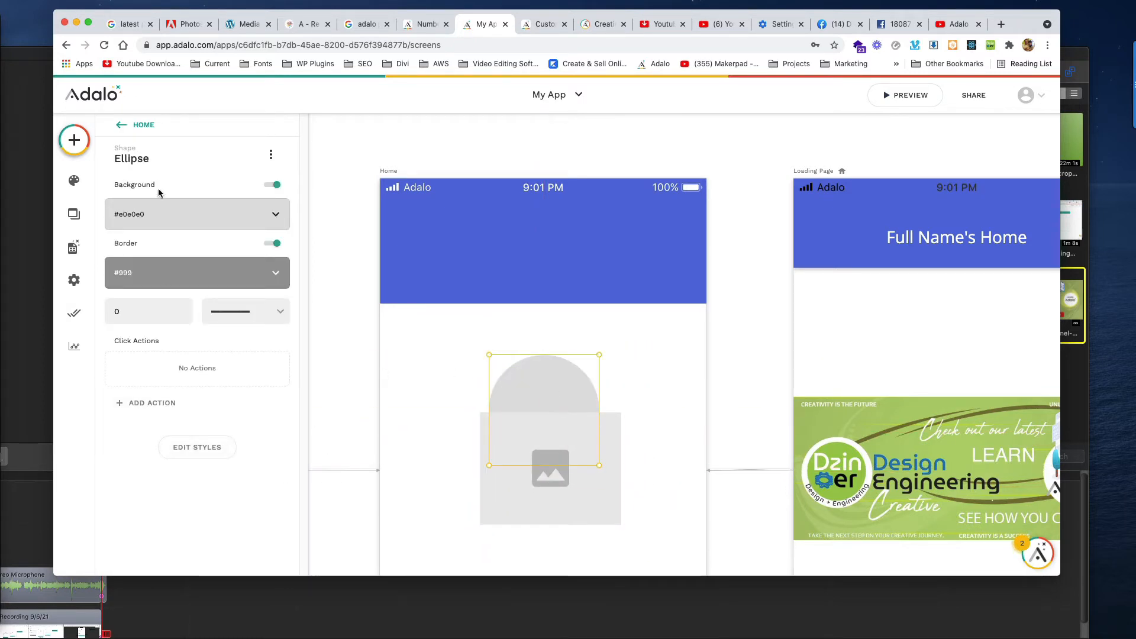
left_click(506, 484)
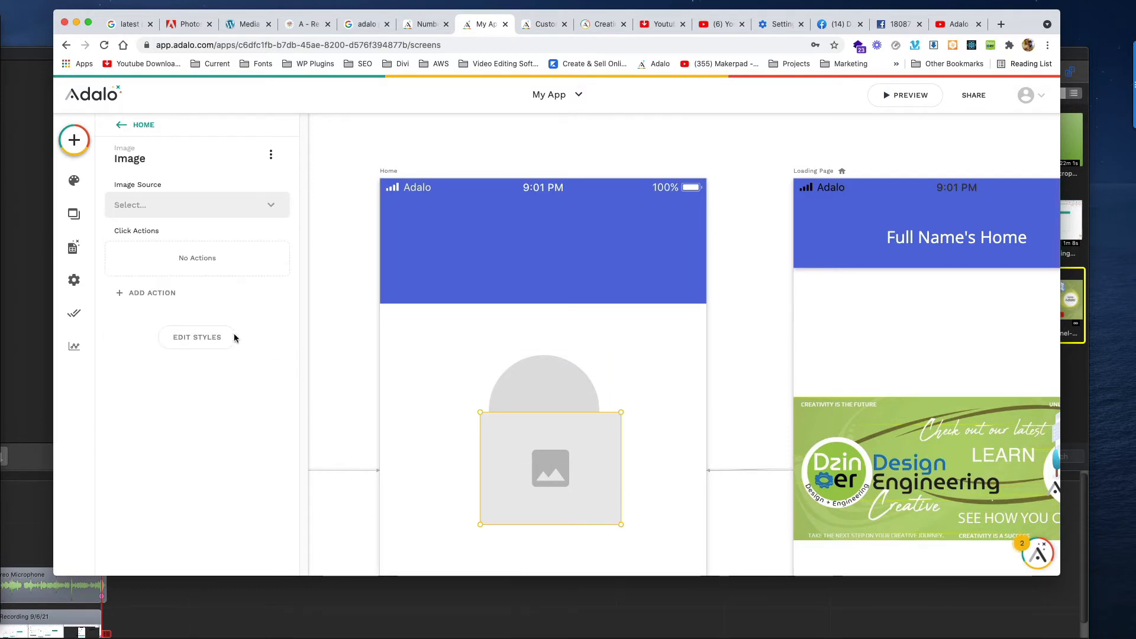
left_click(225, 338)
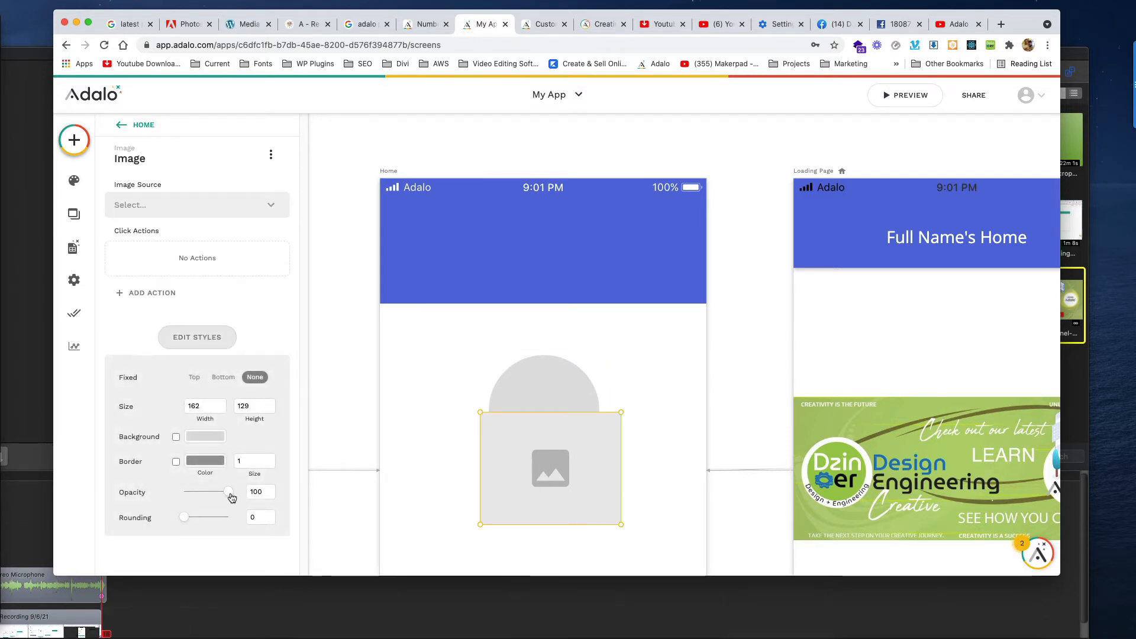
left_click_drag(232, 498, 208, 498)
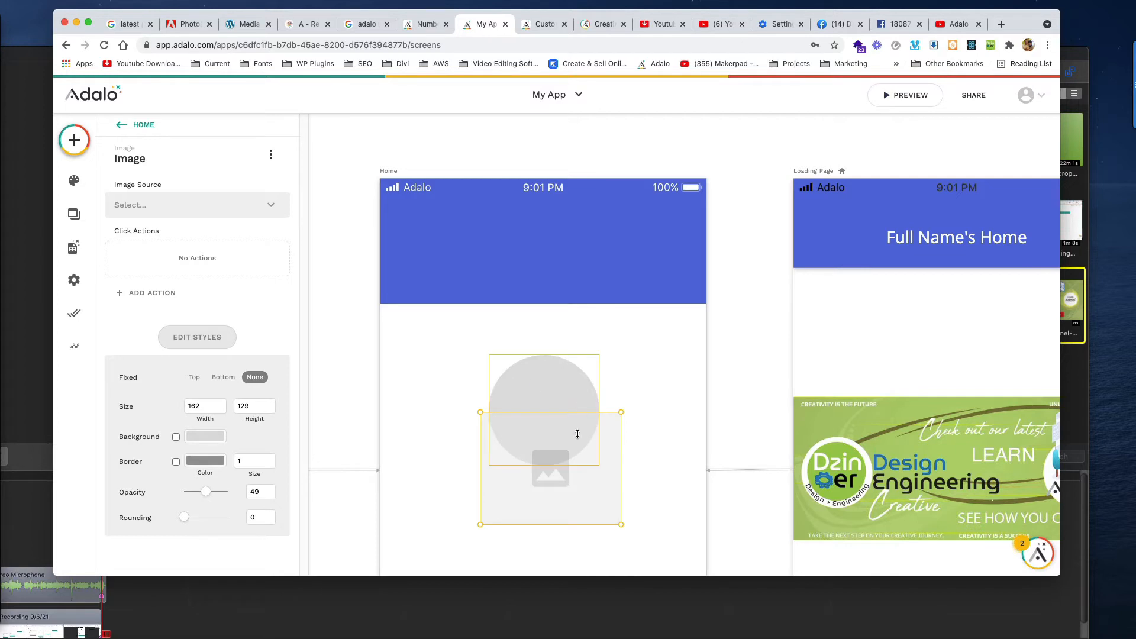
Centre the image over the ellipse and resize it to about 109 by 111 so it sits mostly within the circle.
left_click_drag(585, 456, 599, 421)
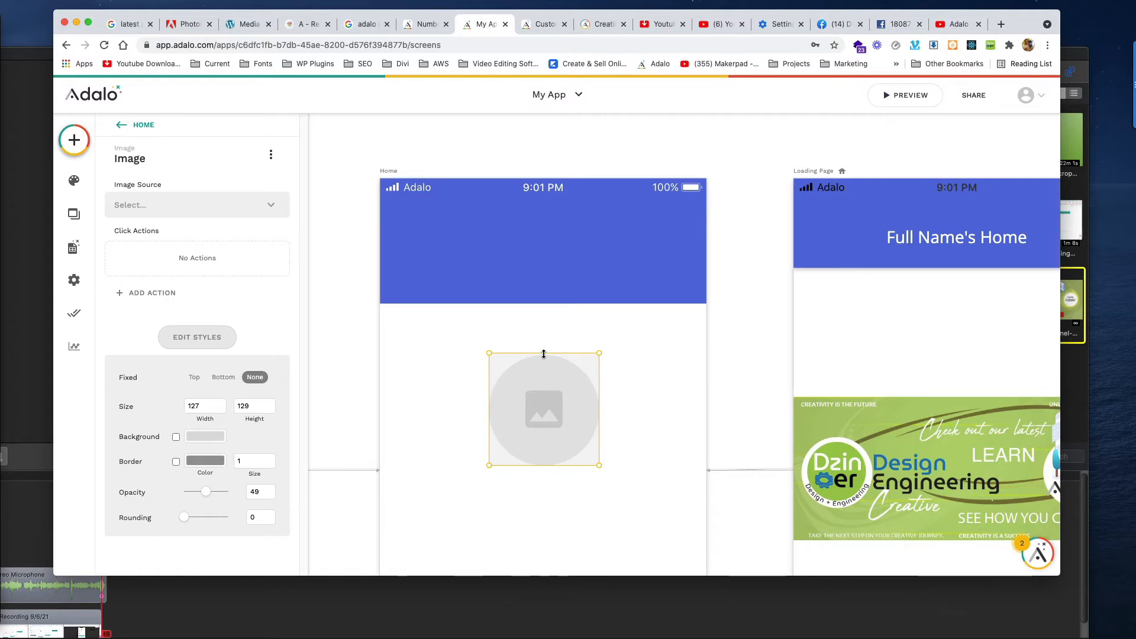
left_click_drag(544, 353, 543, 345)
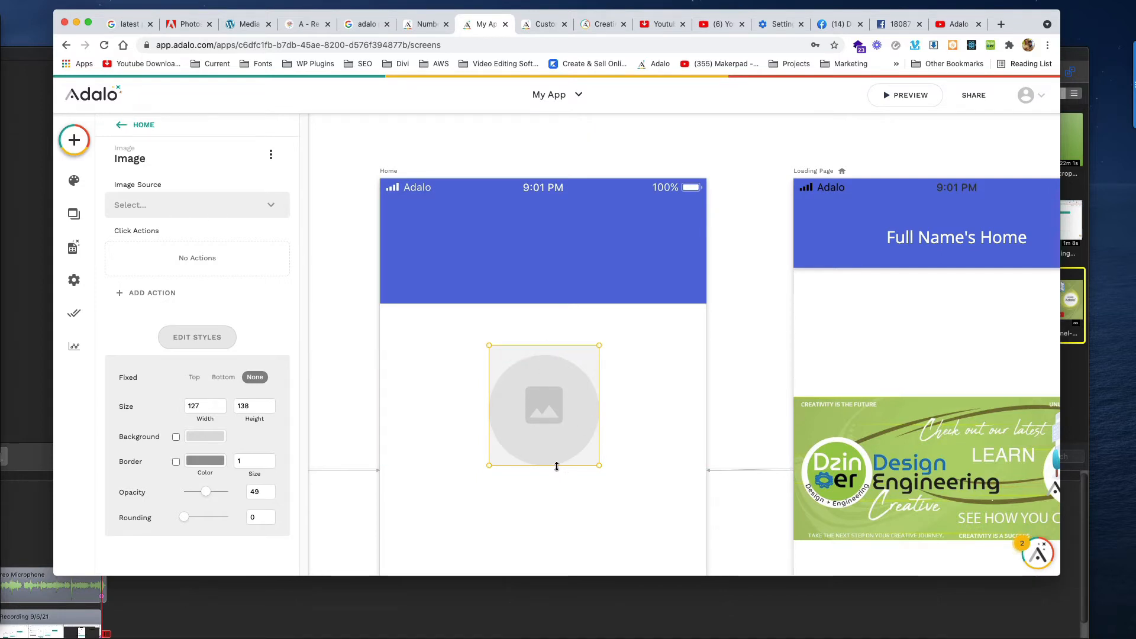
left_click_drag(557, 467, 556, 475)
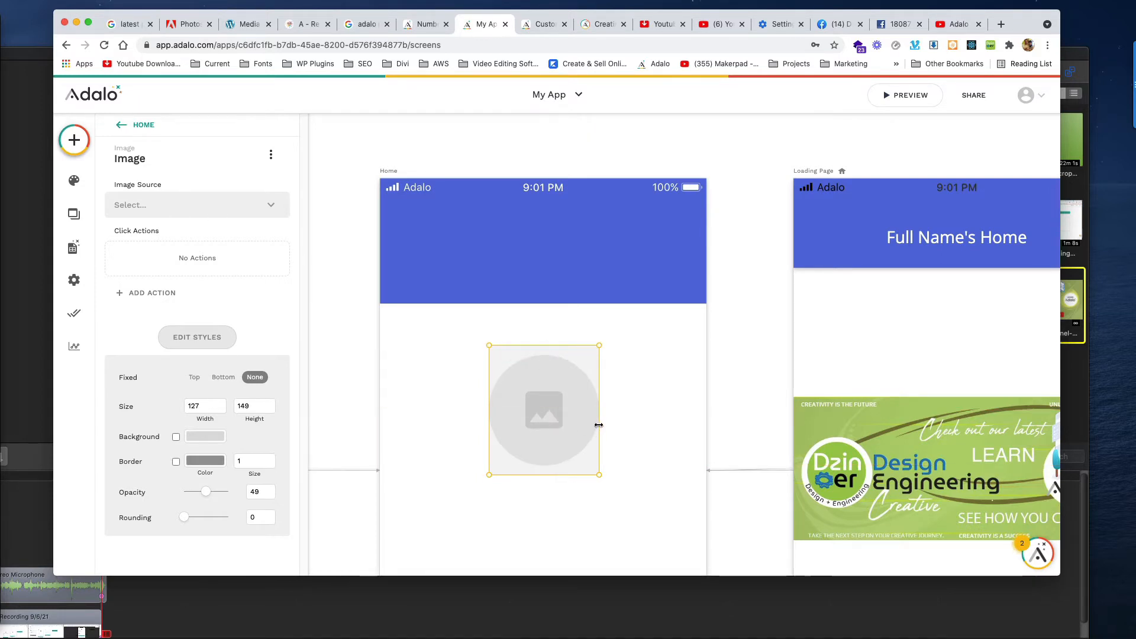
left_click_drag(599, 424, 607, 425)
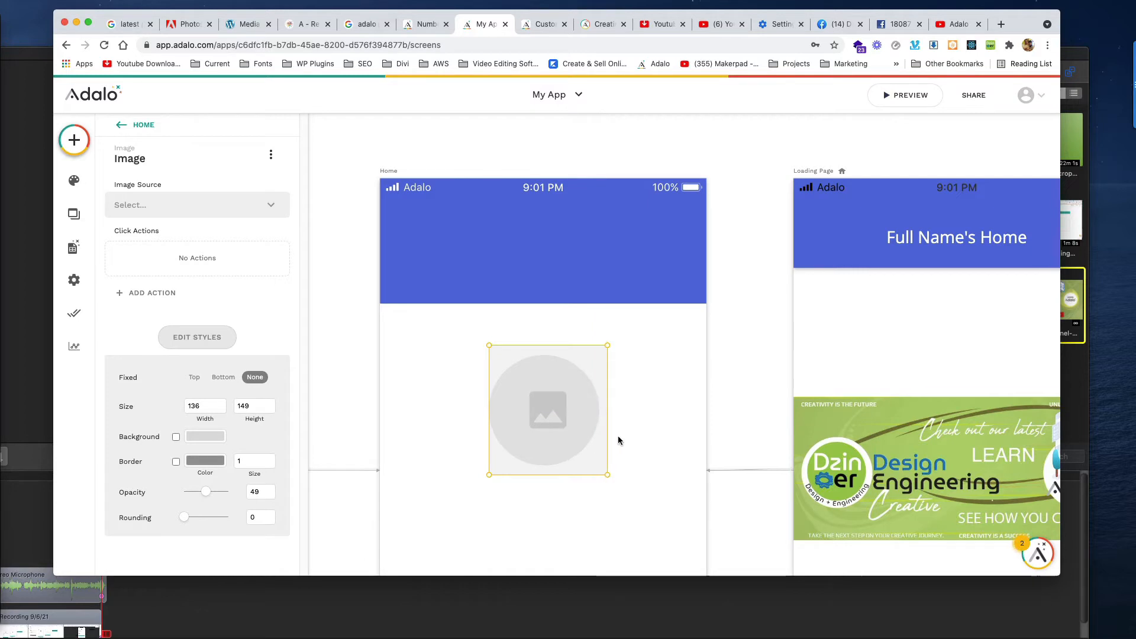
left_click_drag(608, 417, 592, 414)
left_click_drag(491, 414, 498, 414)
left_click_drag(549, 346, 550, 360)
left_click_drag(537, 476, 542, 456)
left_click(581, 482)
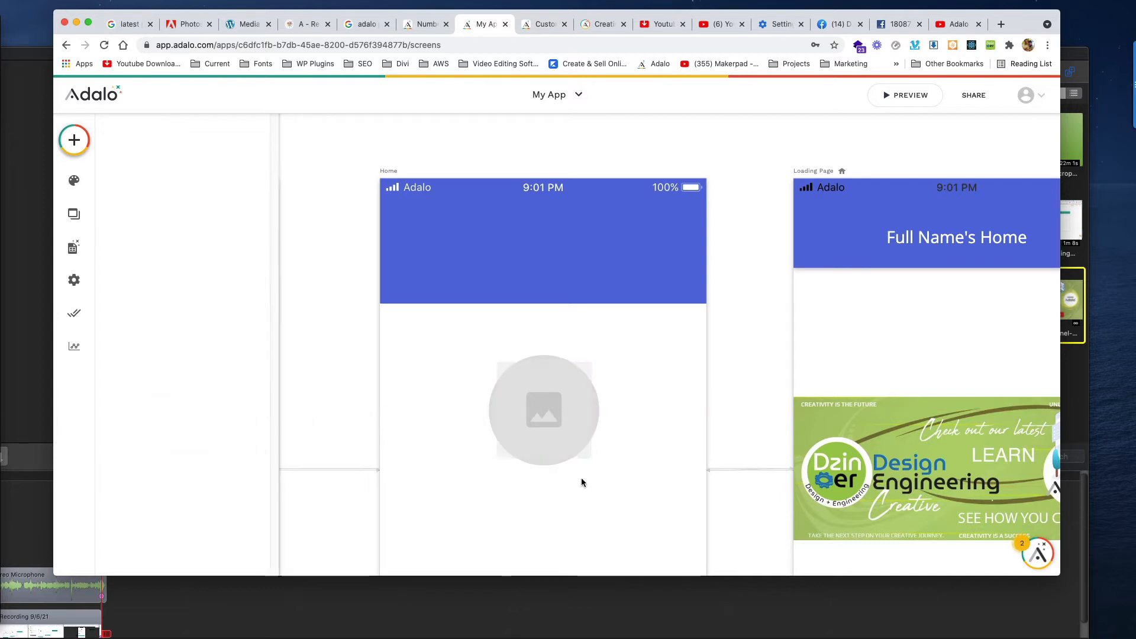
Set the image's width and height to 100 and recentre it on the ellipse.
left_click(545, 405)
left_click(202, 337)
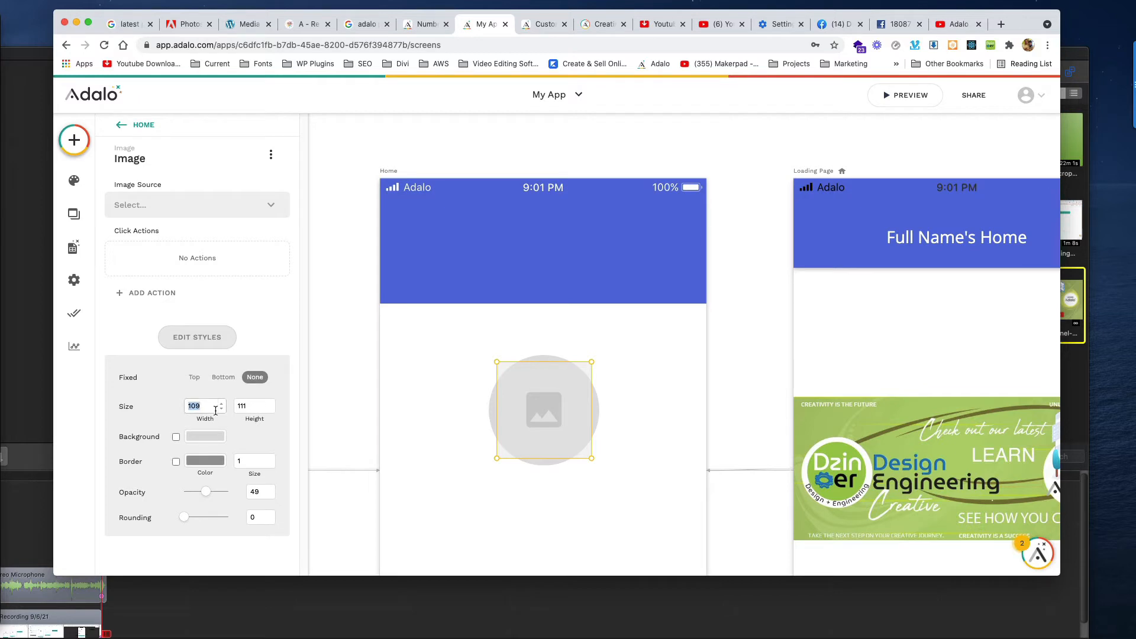
type("100")
key("Tab")
type("100")
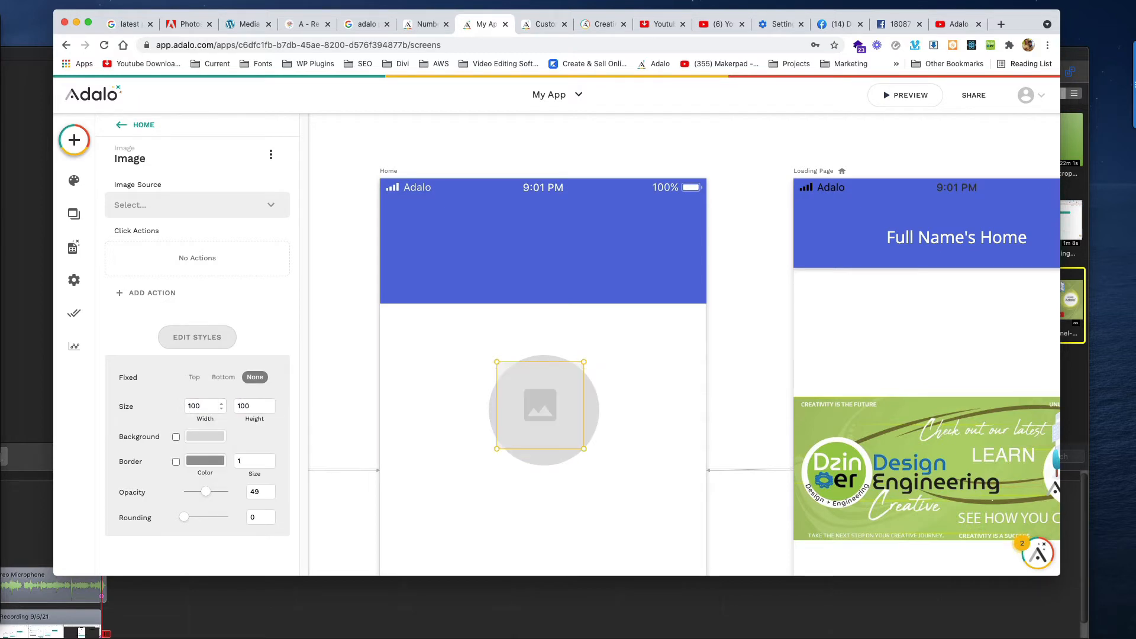
left_click_drag(554, 419, 558, 421)
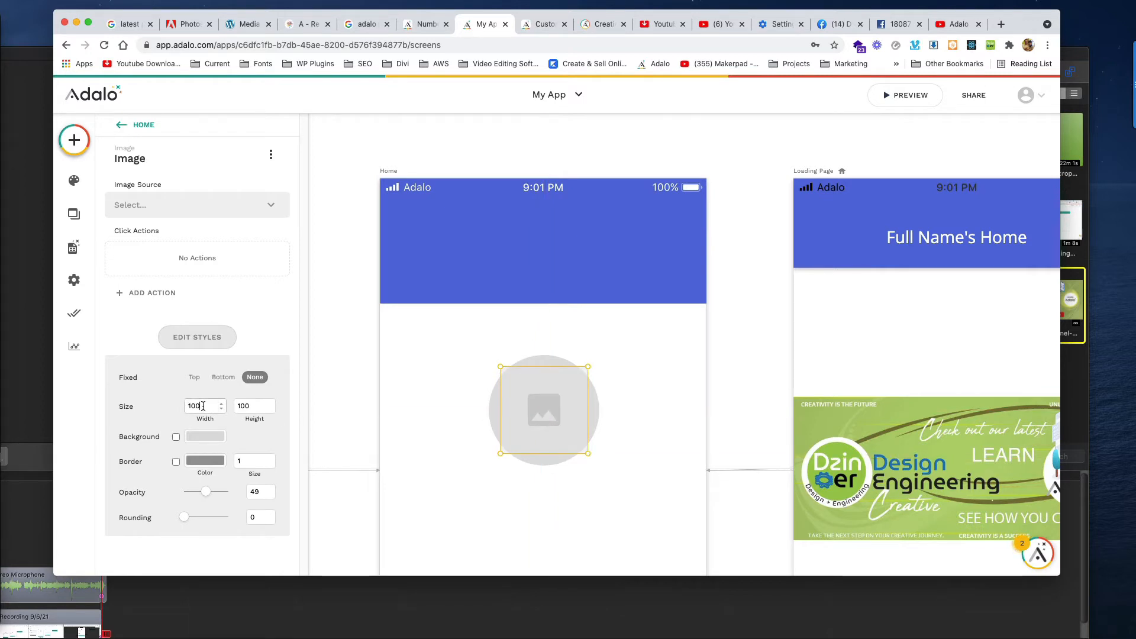
Set the image's width and height to 90.
type("90")
key("Tab")
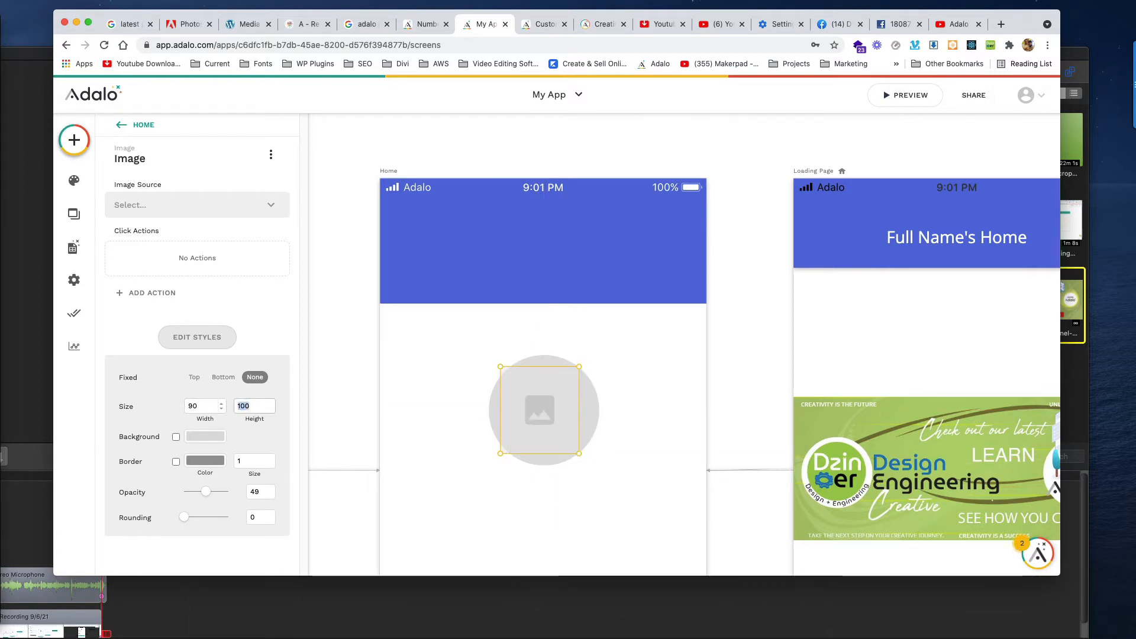
type("90")
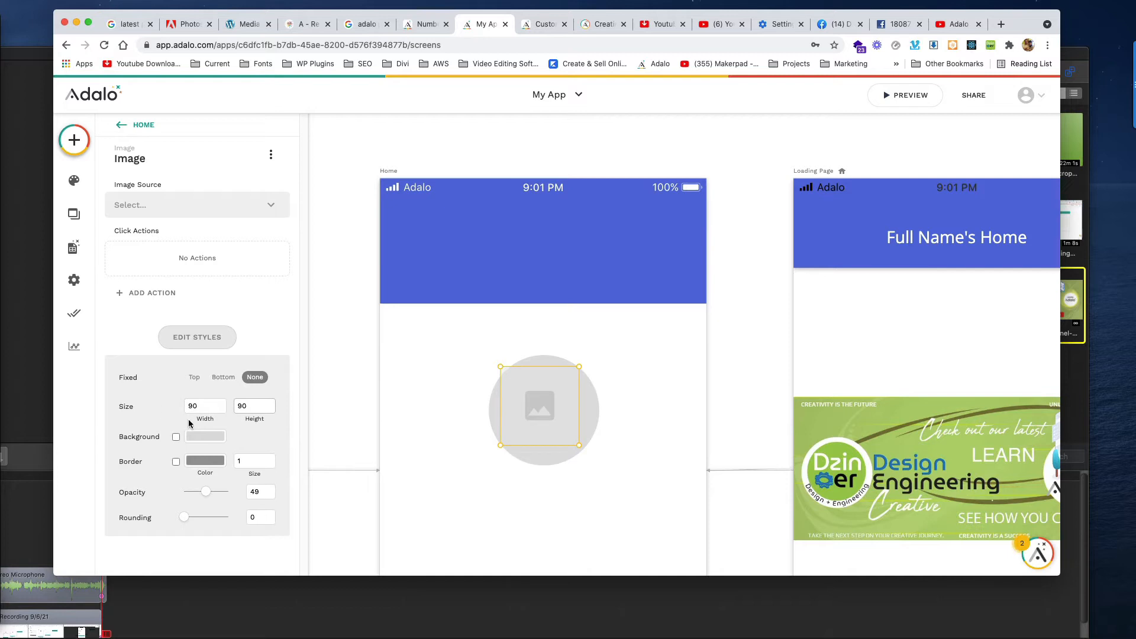
Set the image's width and height to 70 and recentre it on the ellipse.
double_click(206, 408)
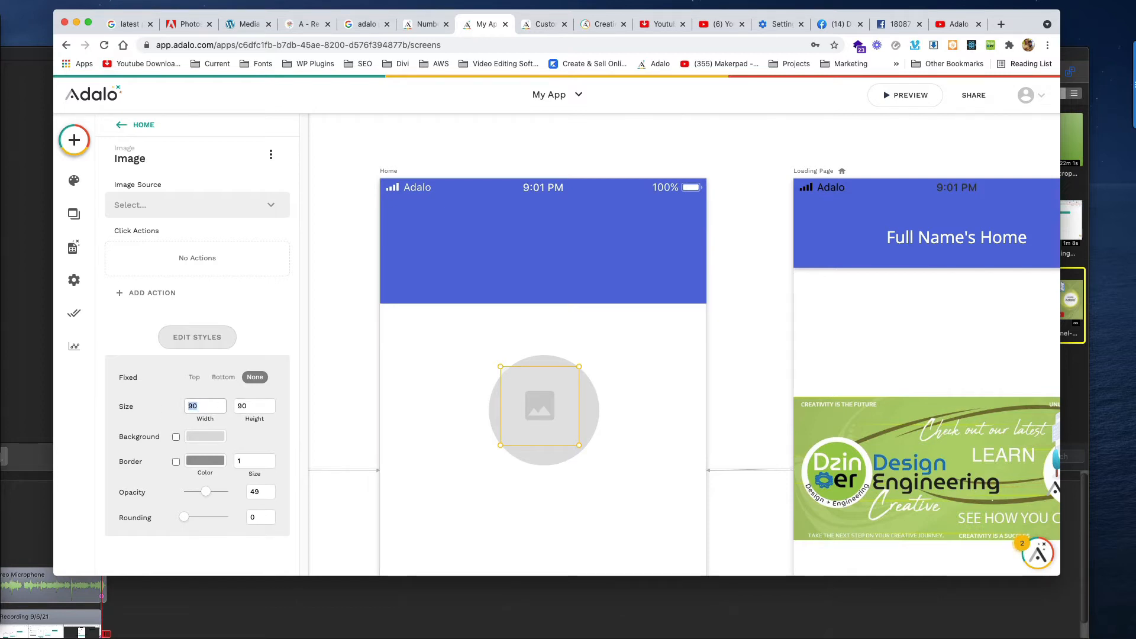
type("70")
key("Tab")
type("70")
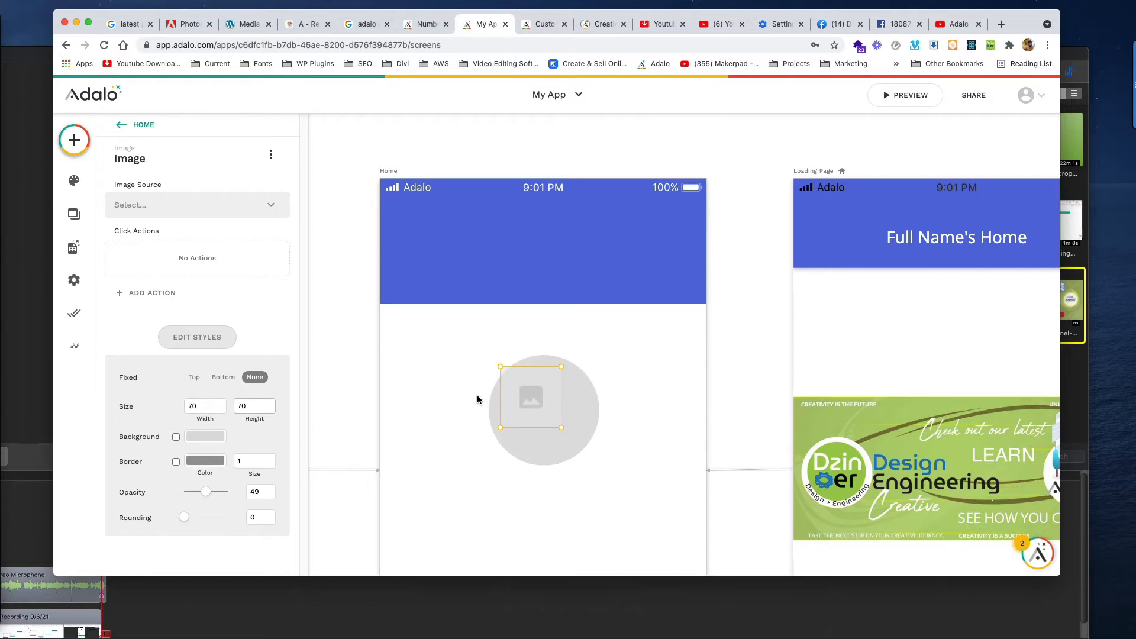
left_click_drag(541, 397, 555, 410)
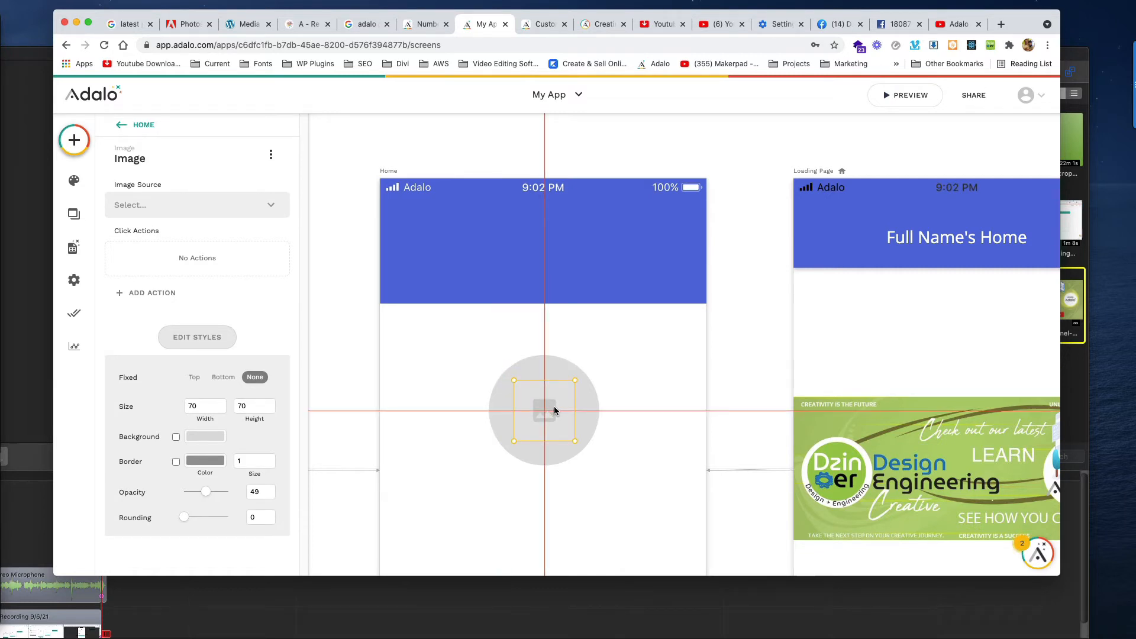
left_click(505, 402)
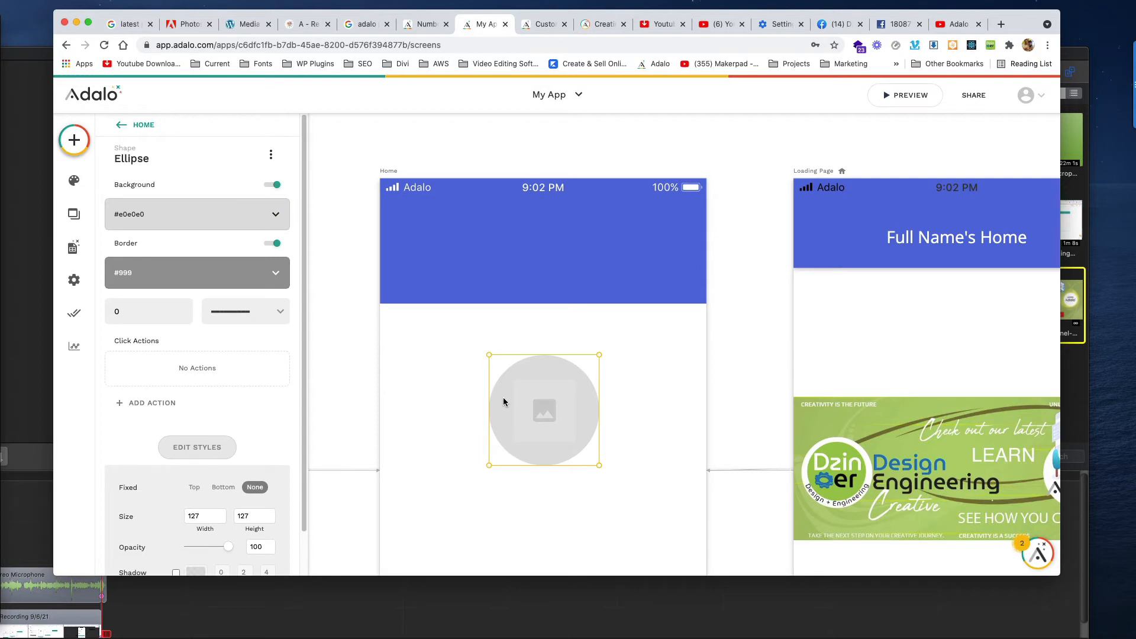
left_click(550, 410)
left_click_drag(548, 409, 544, 406)
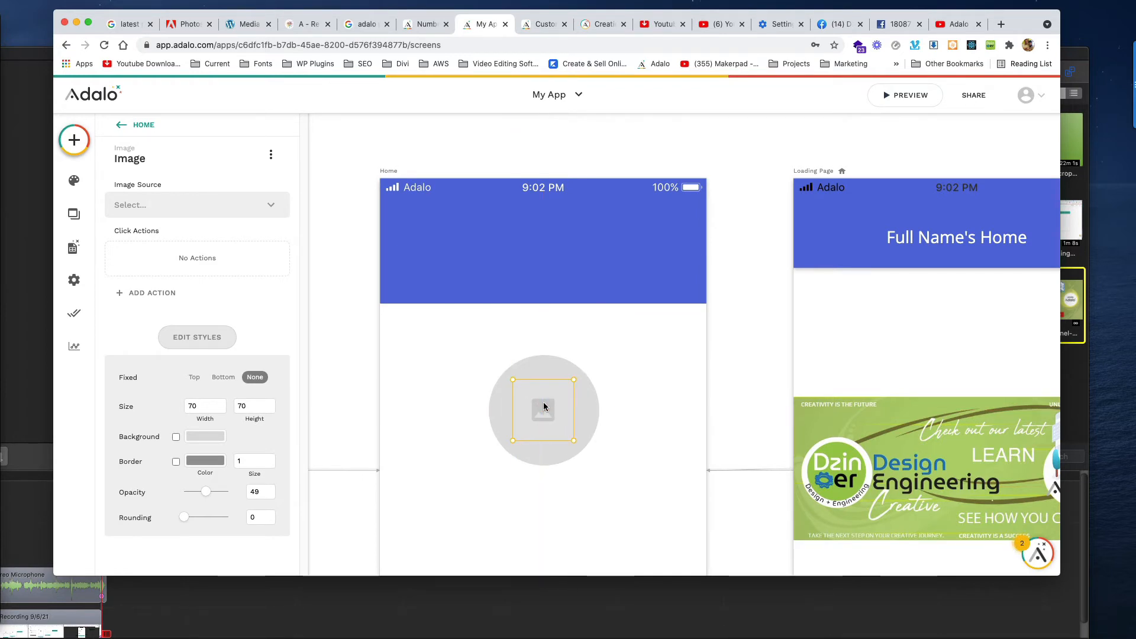
Raise the image's corner rounding to 35.
scroll(544, 406, "down", 2)
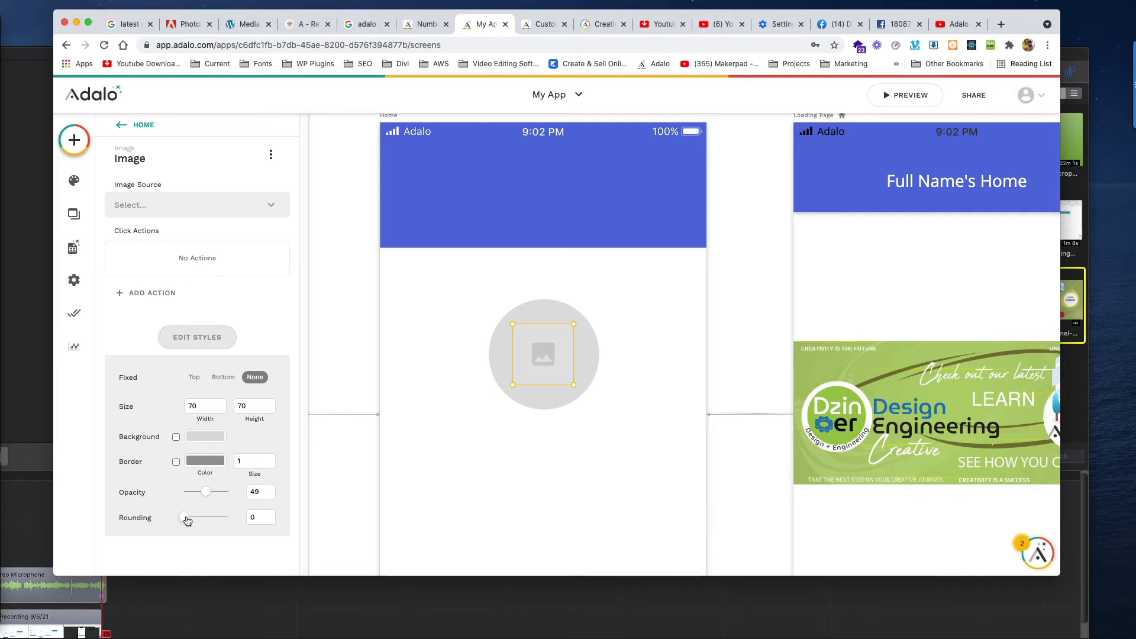
left_click_drag(187, 521, 235, 522)
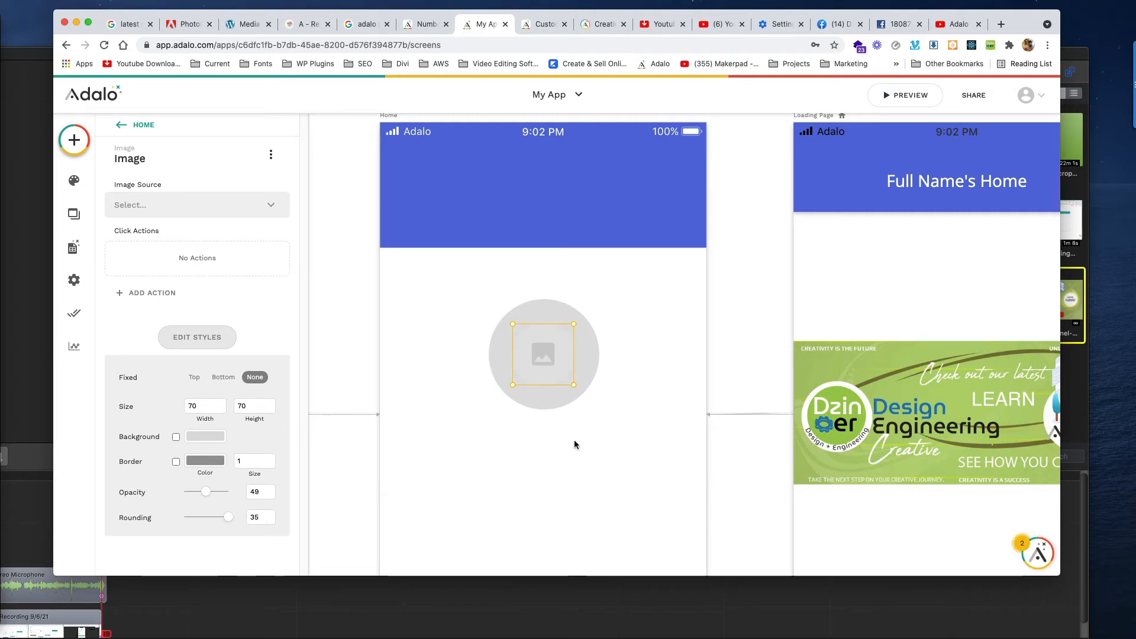
left_click(638, 405)
Resize the image about its centre so it fills most of the ellipse with an even margin around it.
left_click(545, 358)
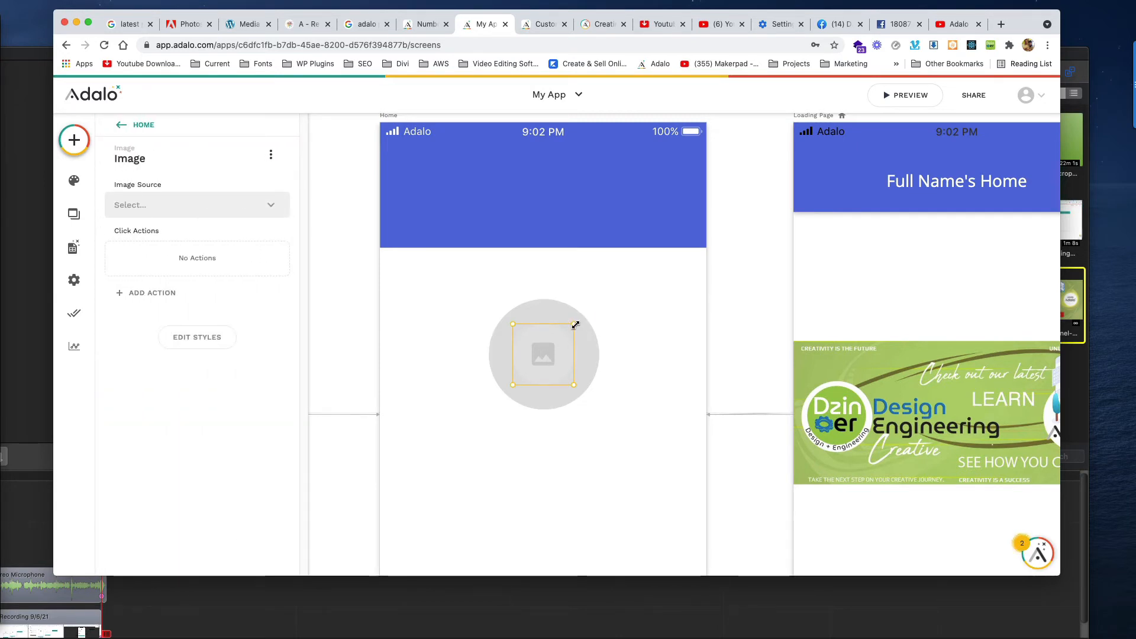
left_click_drag(578, 323, 616, 293)
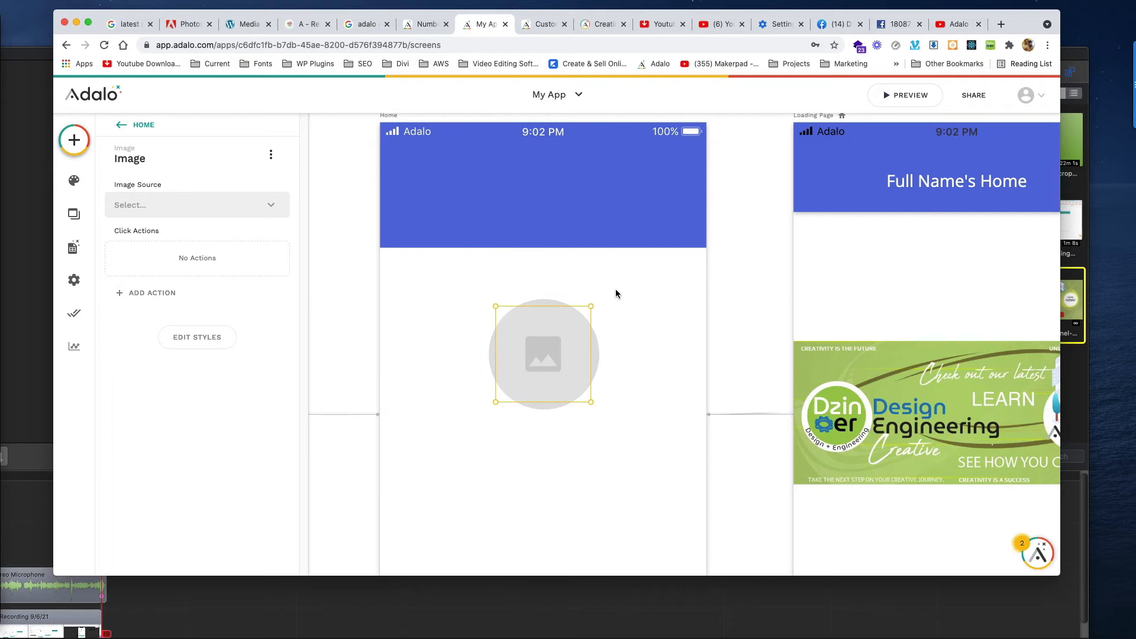
left_click(629, 305)
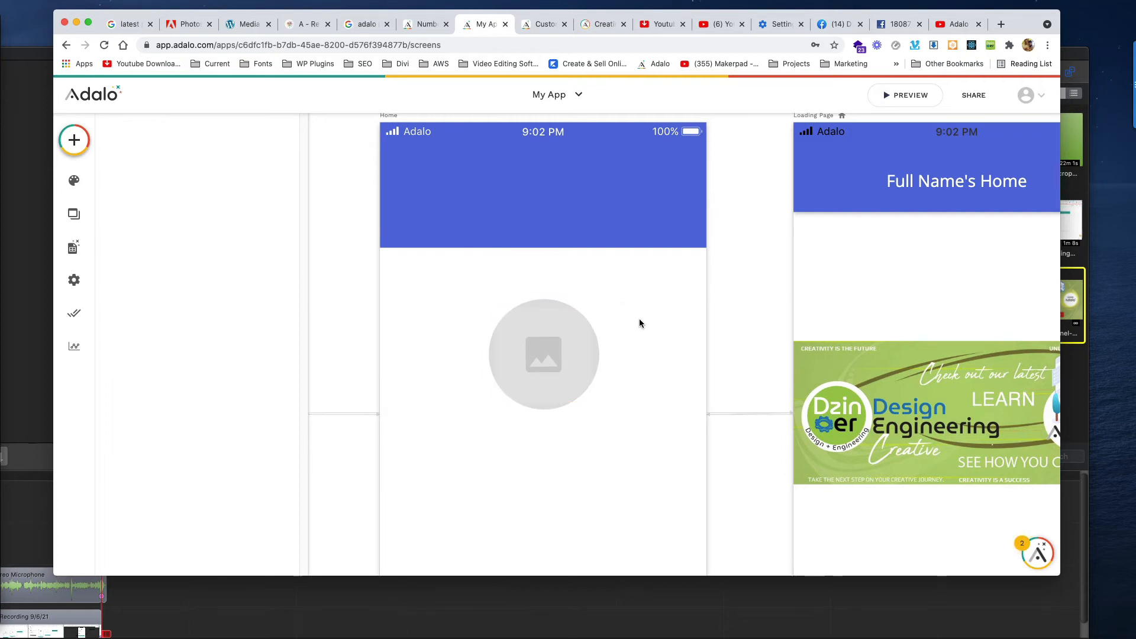
left_click(559, 350)
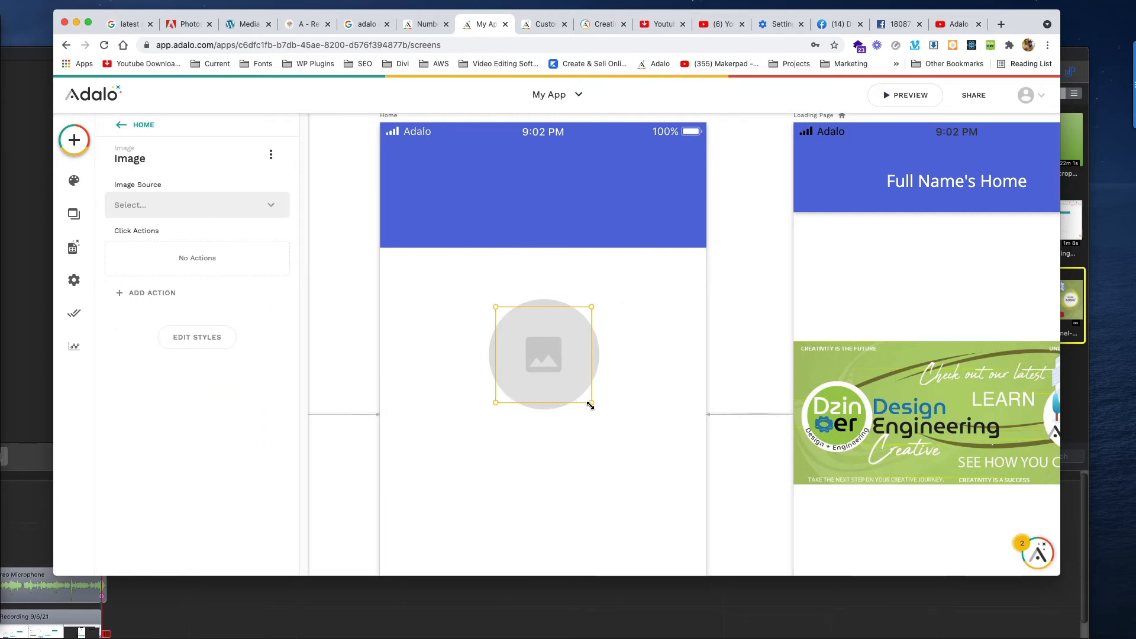
left_click_drag(591, 405, 579, 393)
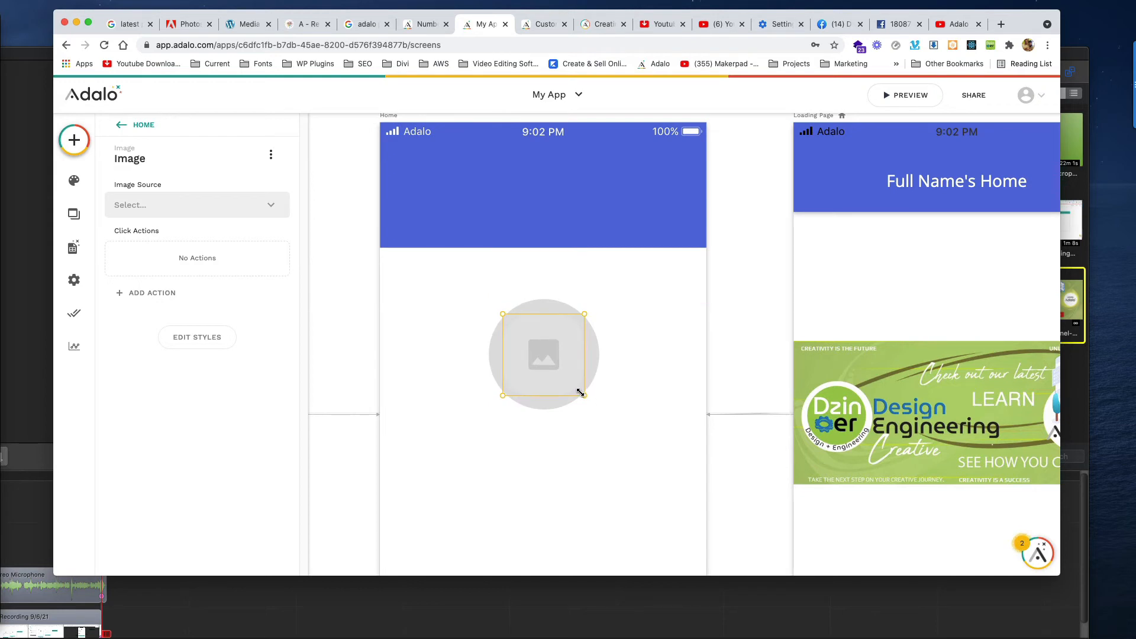
Group the image with the ellipse and rename the group Profile Image.
left_click(494, 349, "shift")
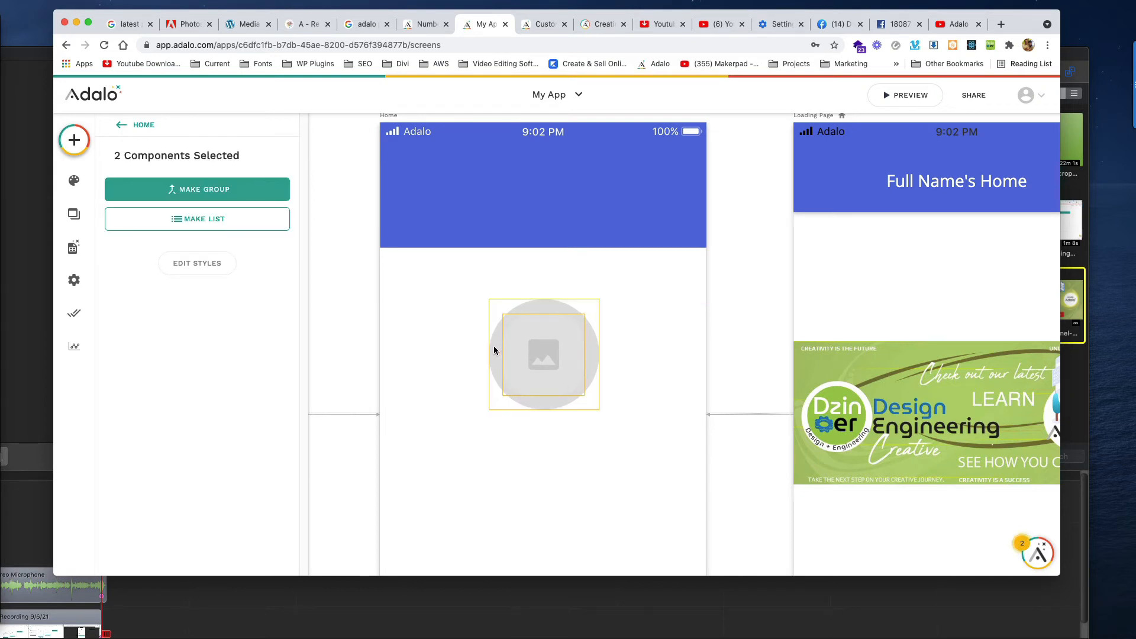
left_click(217, 189)
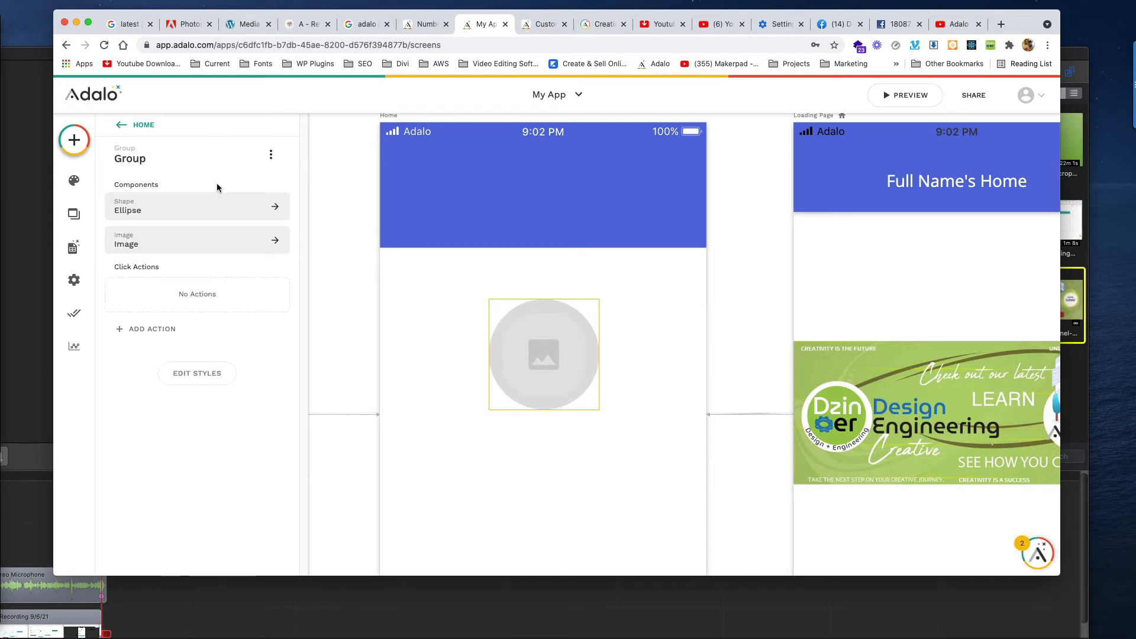
left_click(152, 158)
left_click(164, 205)
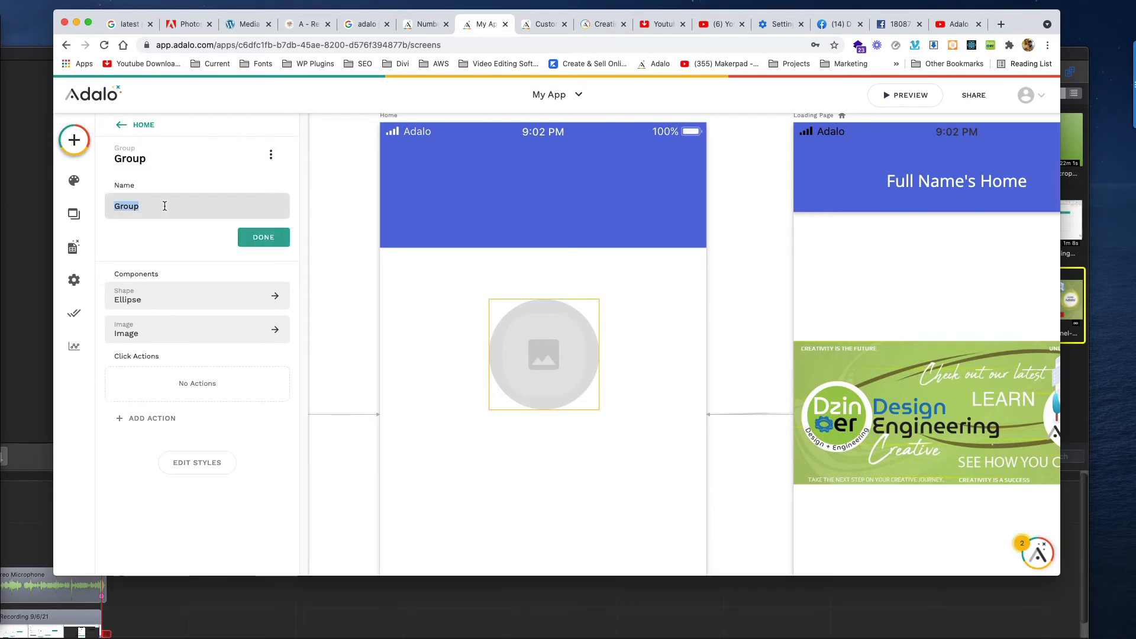
type("Profile Image")
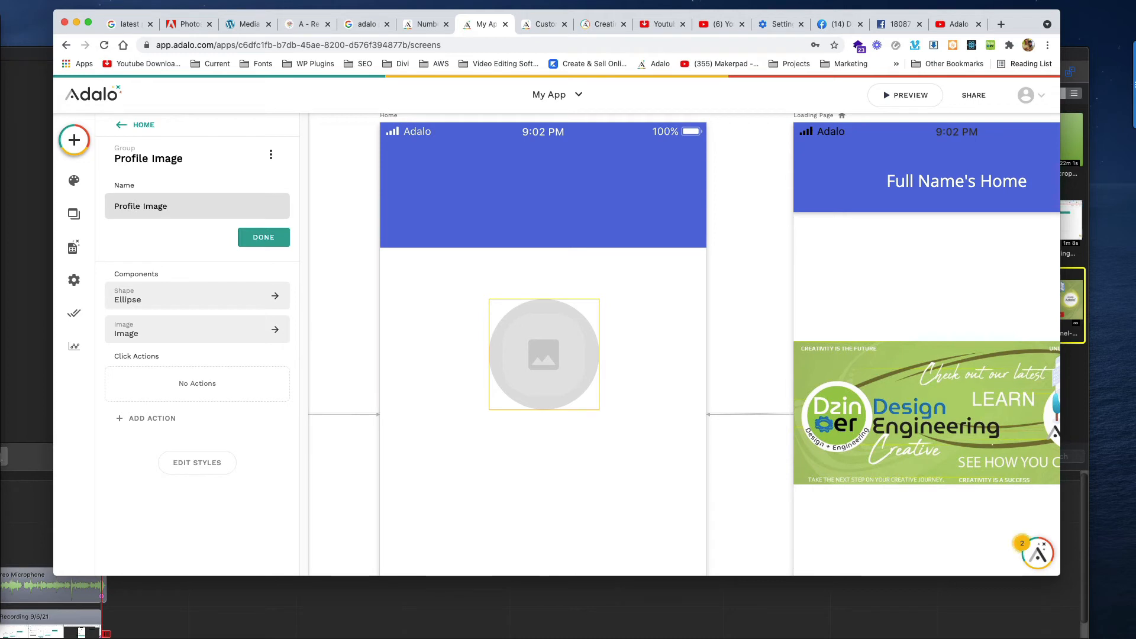
left_click(267, 238)
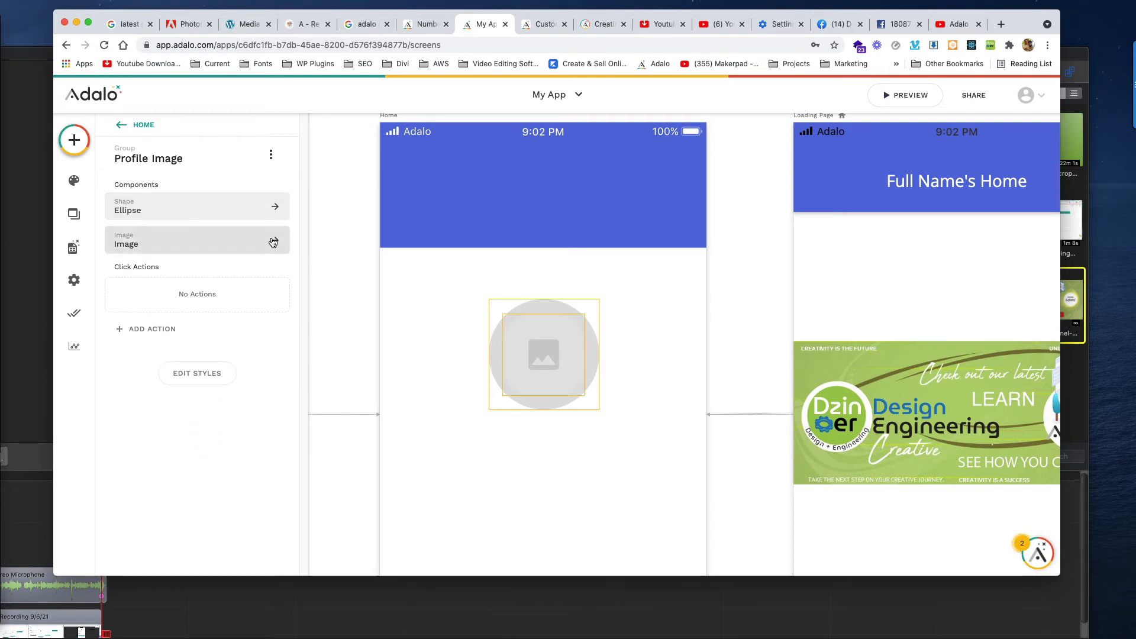
Enlarge the image inside the Profile Image group to about 110 by 110 and move it down over the ellipse's lower edge.
left_click(541, 356)
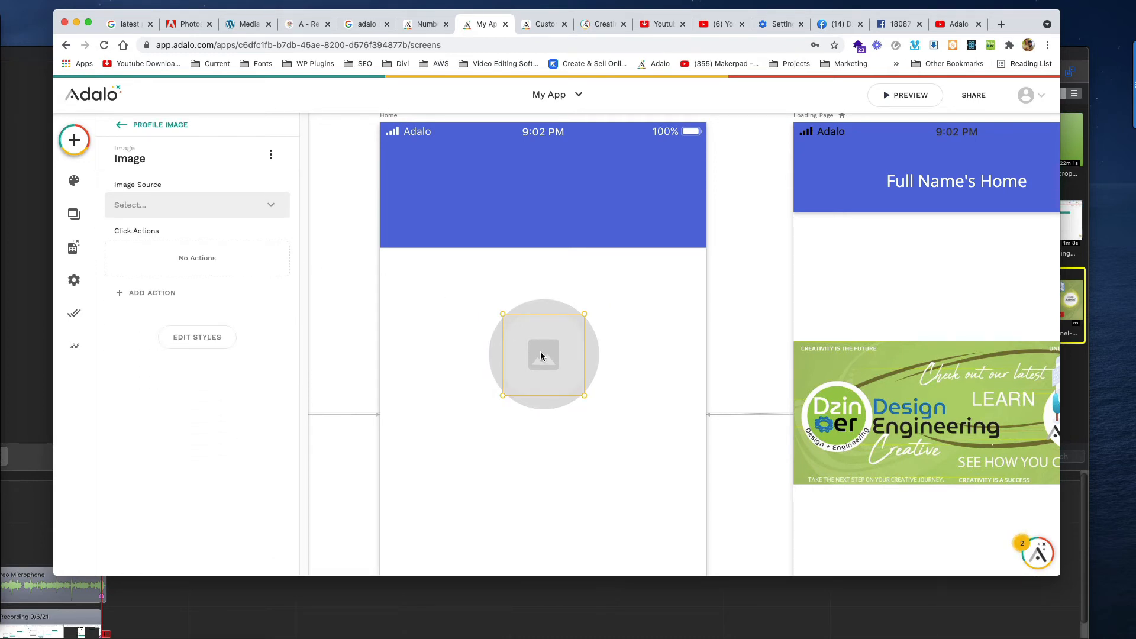
mouse_move(584, 314)
left_mouse_down()
mouse_move(601, 294)
mouse_move(596, 301)
left_mouse_up()
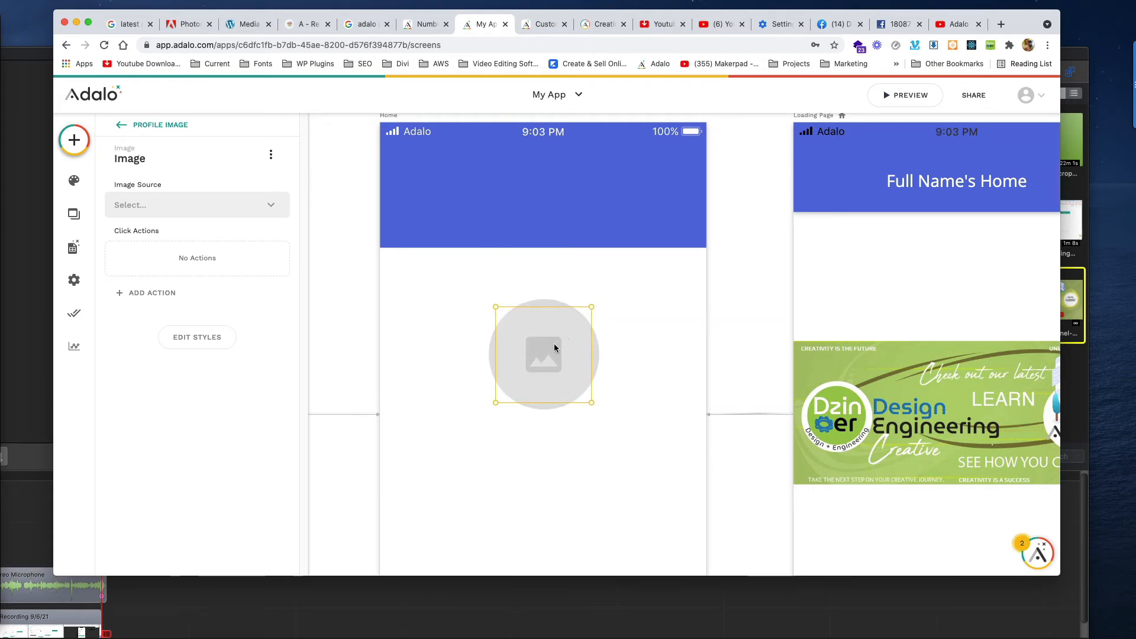
left_click_drag(554, 348, 554, 404)
Check the ellipse's size in its styles and match the image to it with a width and height of 127.
left_click(554, 324)
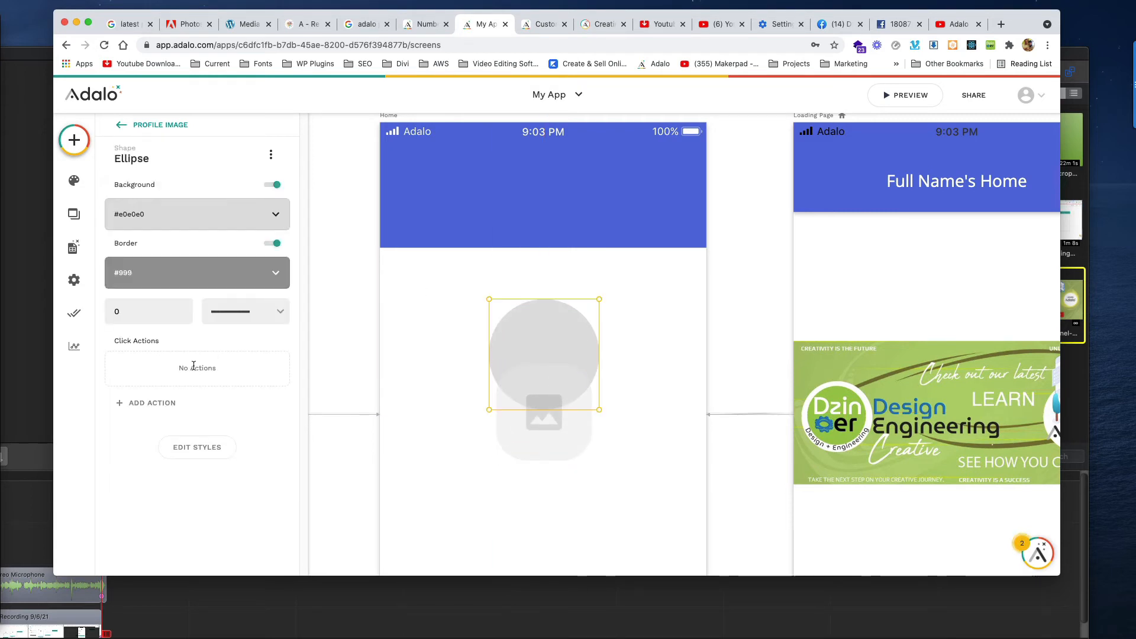
left_click(197, 447)
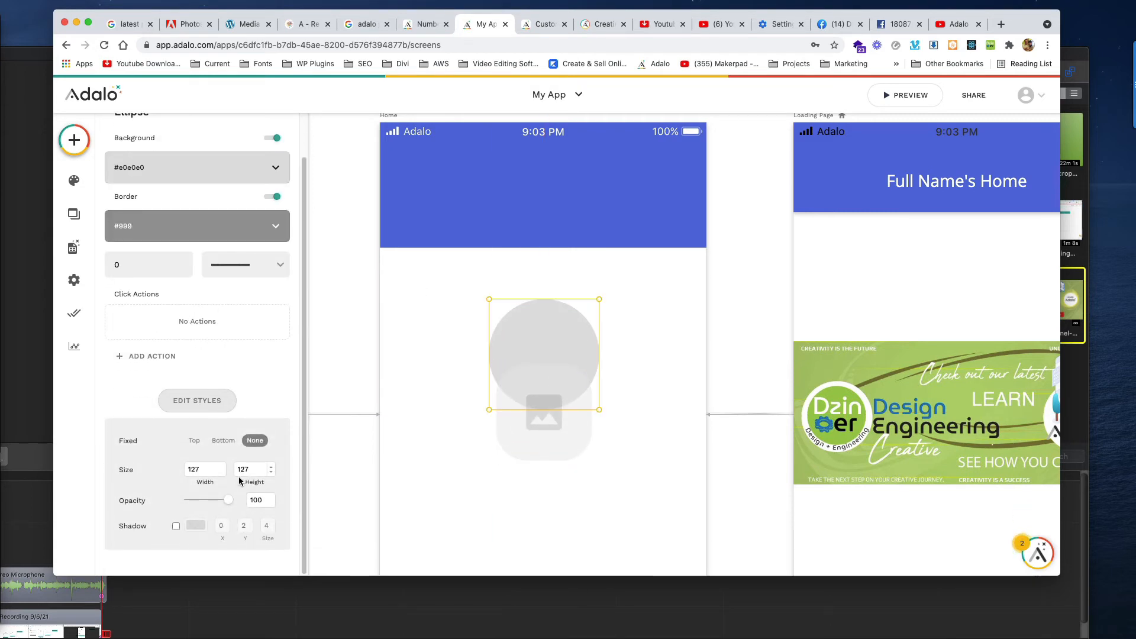
left_click(557, 445)
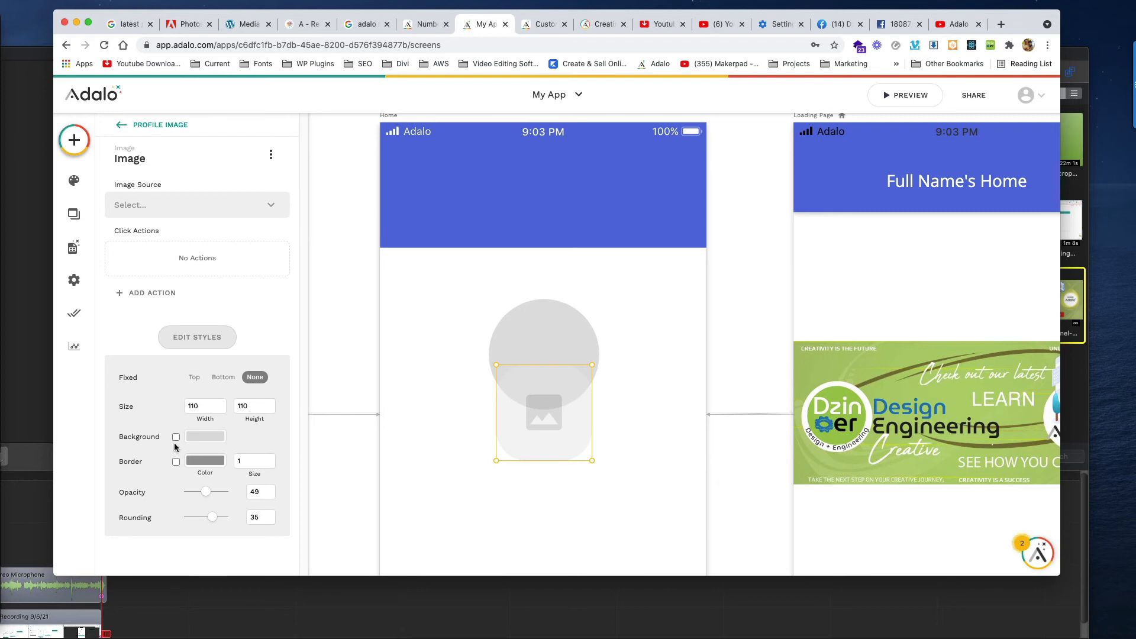
left_click(203, 402)
type("127")
key("Tab")
type("127")
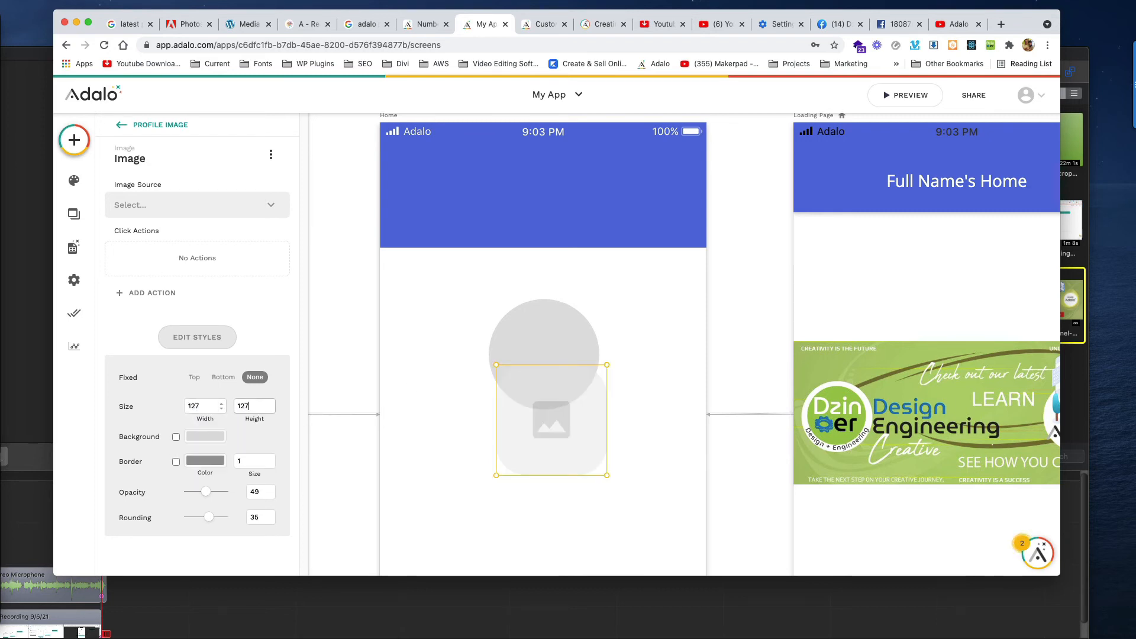
Move the image up so it overlaps most of the ellipse and raise its rounding to 63 to make it circular.
left_click_drag(578, 436, 570, 398)
left_click_drag(207, 517, 261, 535)
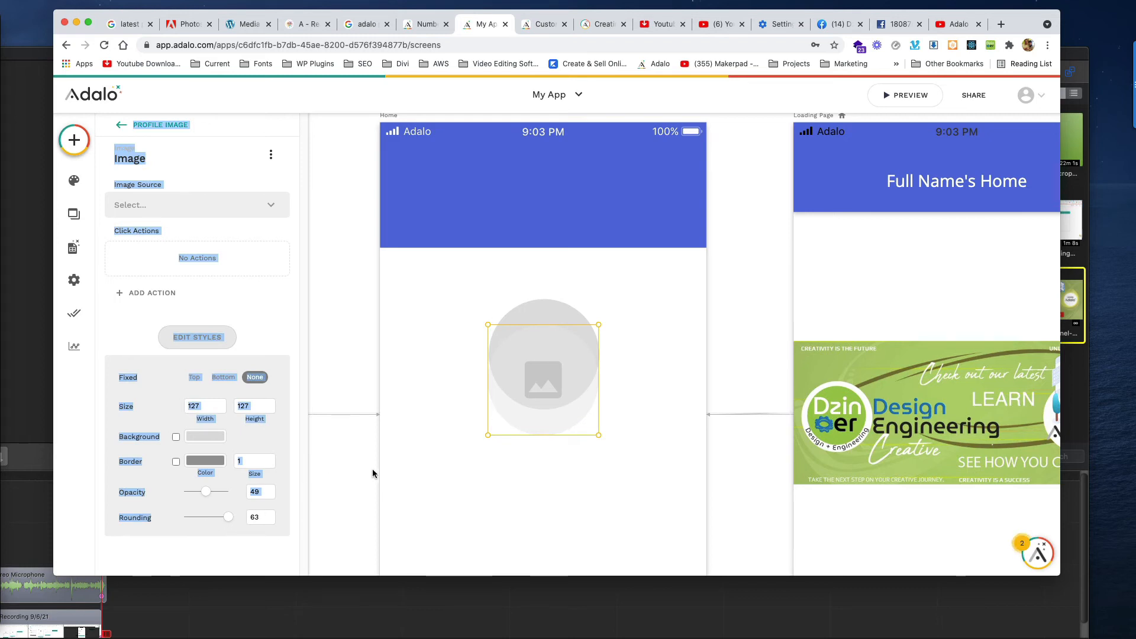
left_click(349, 471)
Shift the Profile Image group slightly left, and move the ellipse within it up and slightly right of the image.
left_click(544, 419)
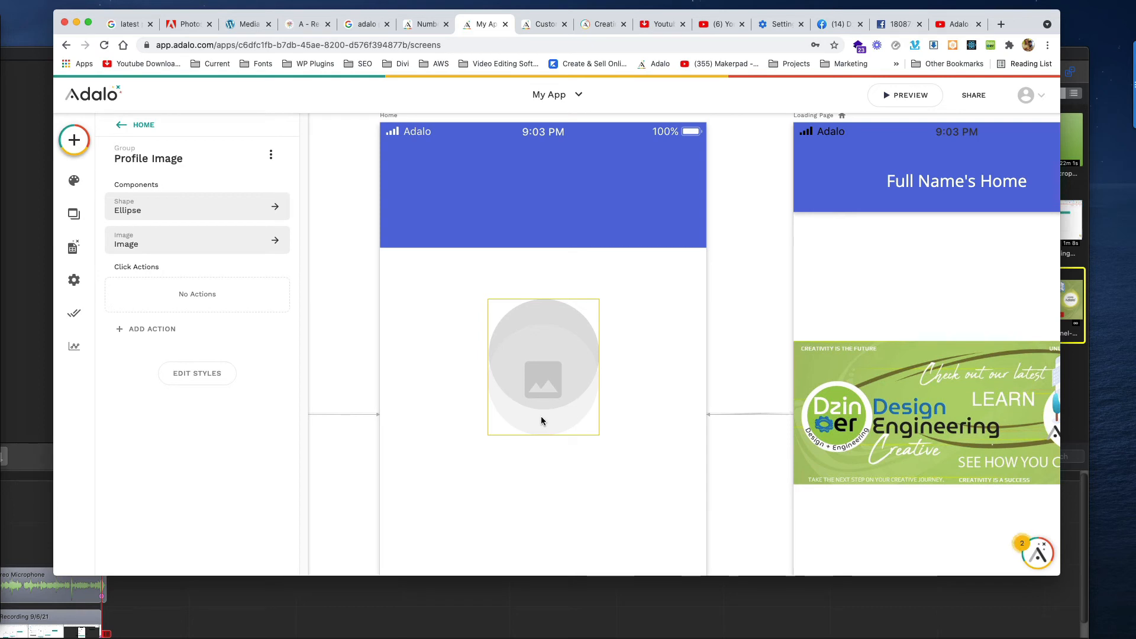
mouse_move(548, 396)
left_mouse_down()
mouse_move(541, 425)
mouse_move(538, 415)
left_mouse_up()
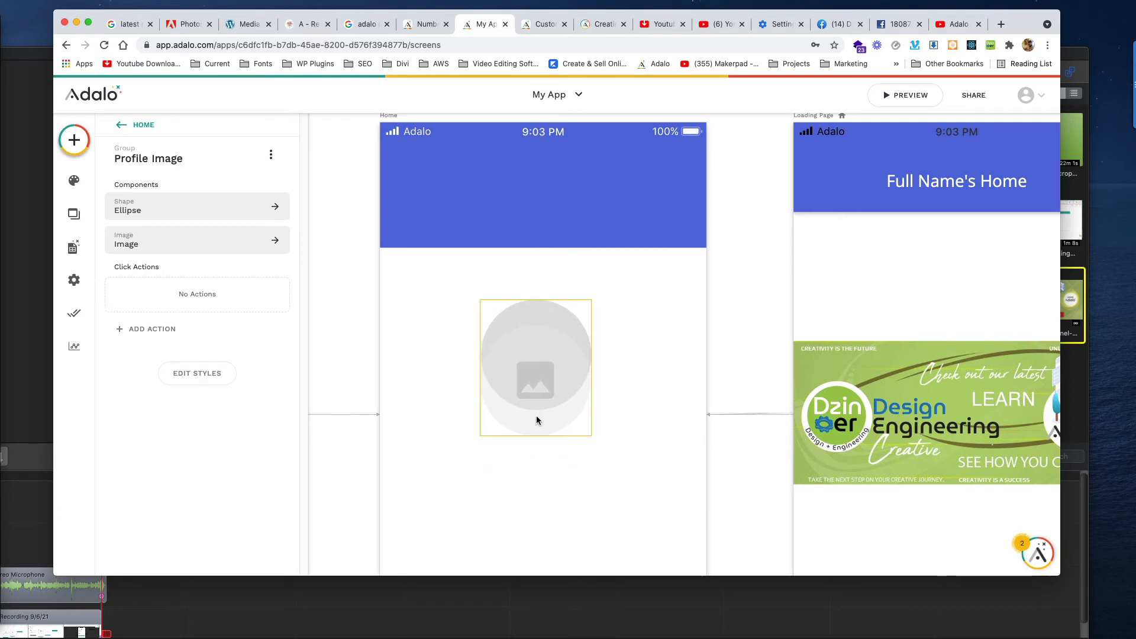
double_click(536, 417)
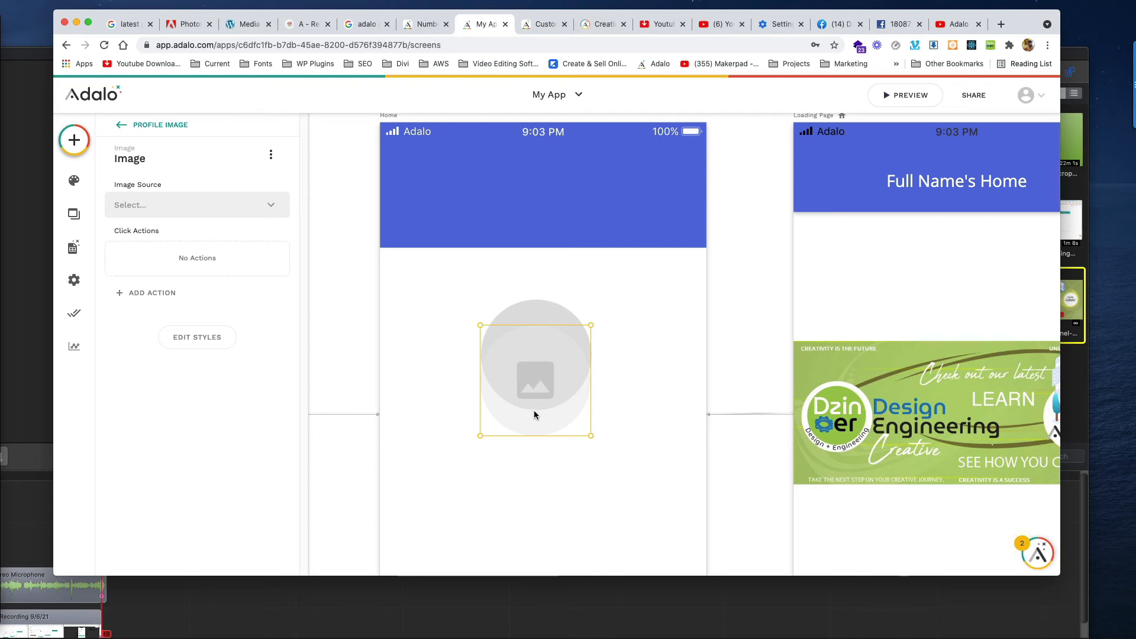
left_click(531, 315)
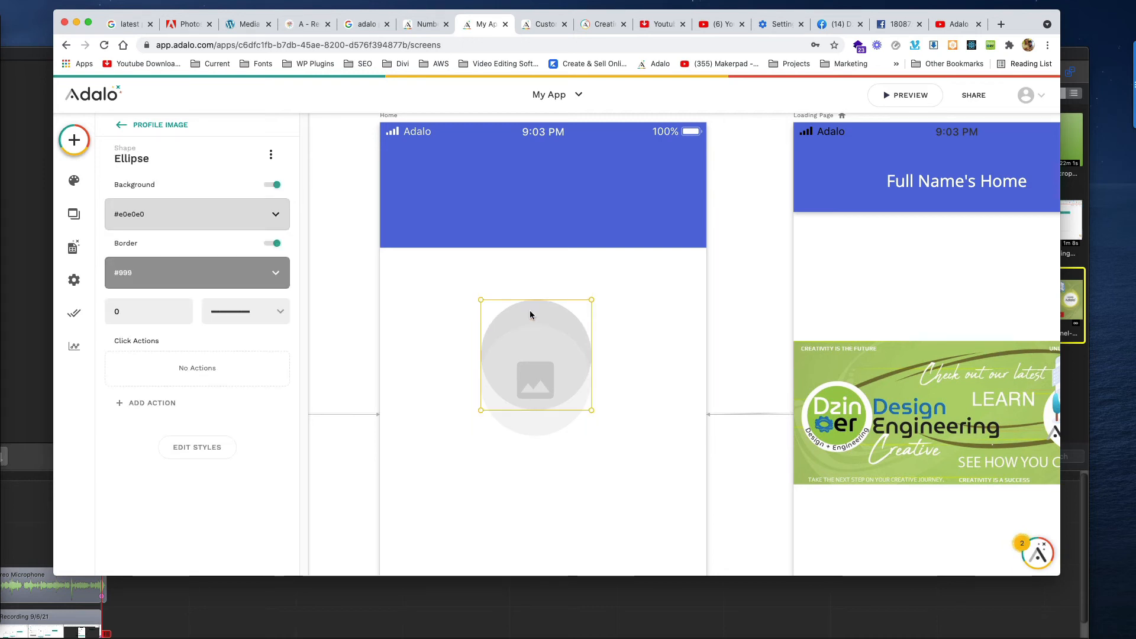
left_click_drag(530, 315, 538, 295)
Check the ellipse's size in its styles and divide 127 by 2 in Calculator to work out the rounding for a full circle.
left_click(205, 448)
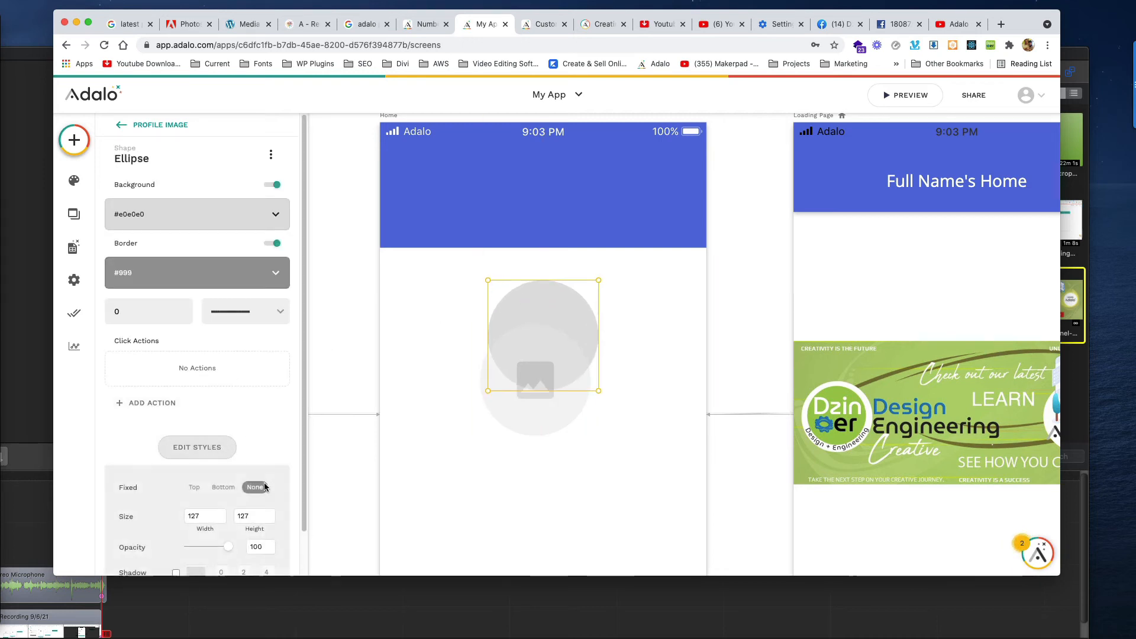
scroll(233, 508, "down", 1)
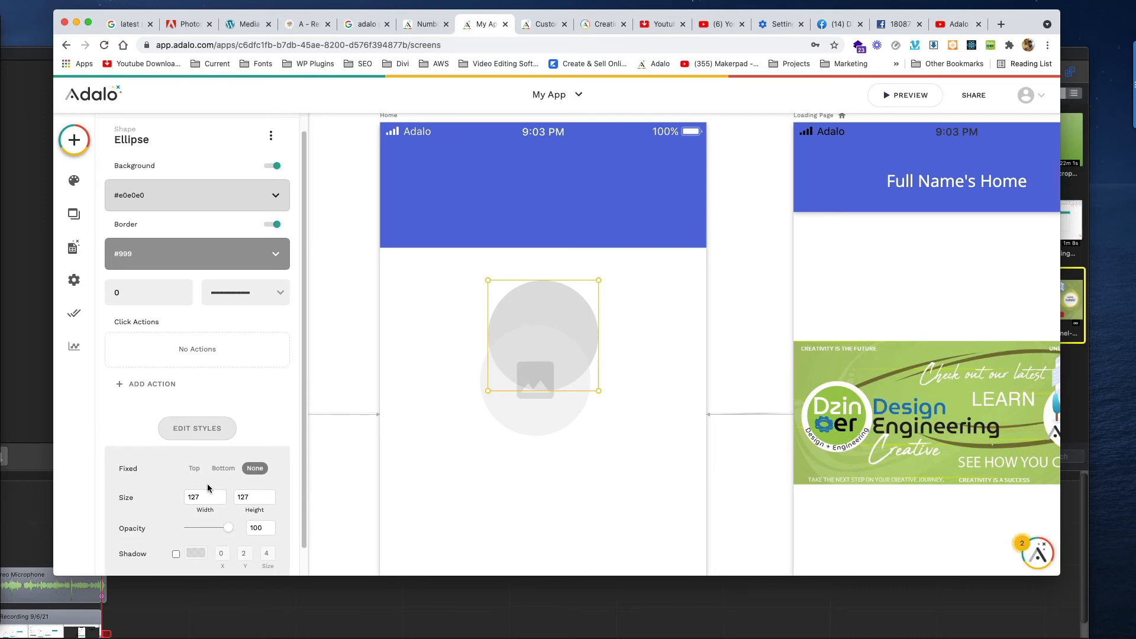
key("super+space")
type("calc")
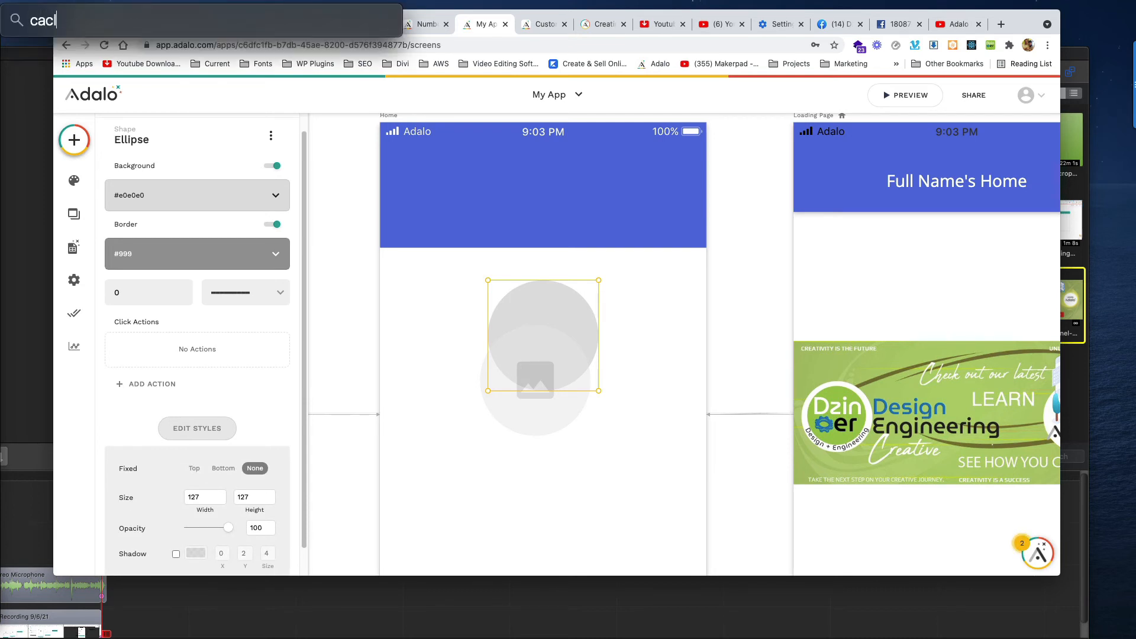
key("Return")
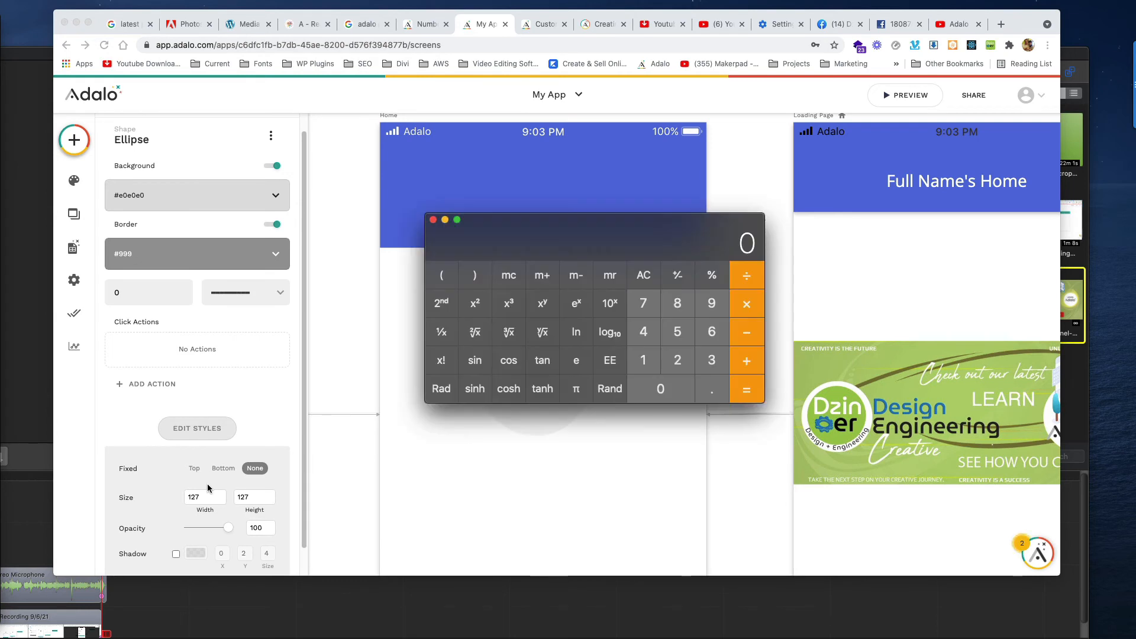
type("127")
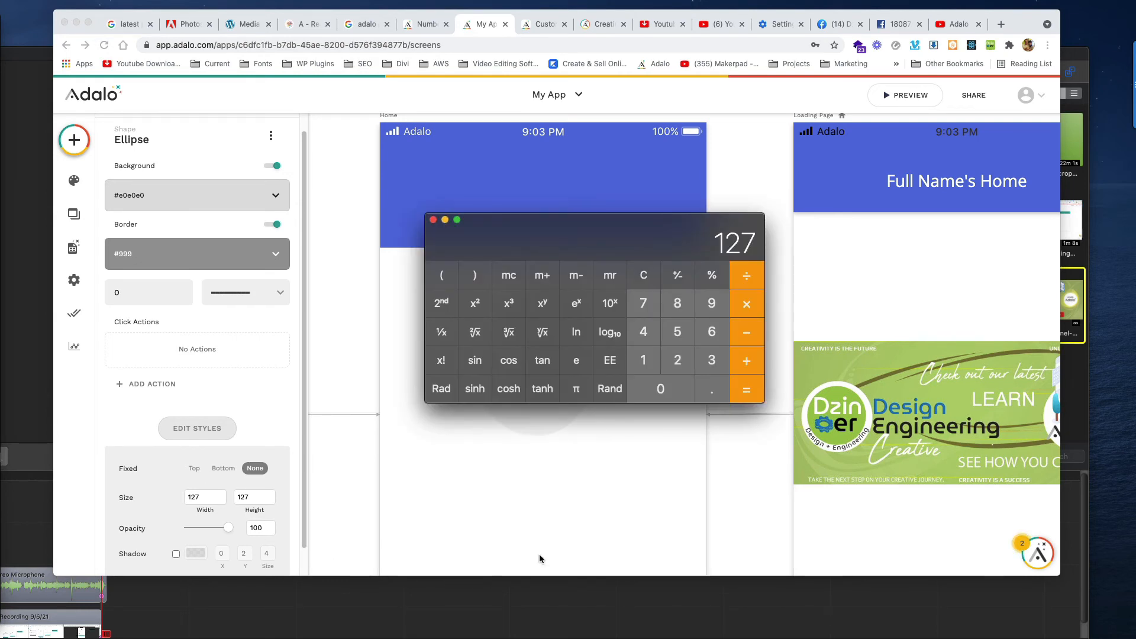
type("/2")
key("Return")
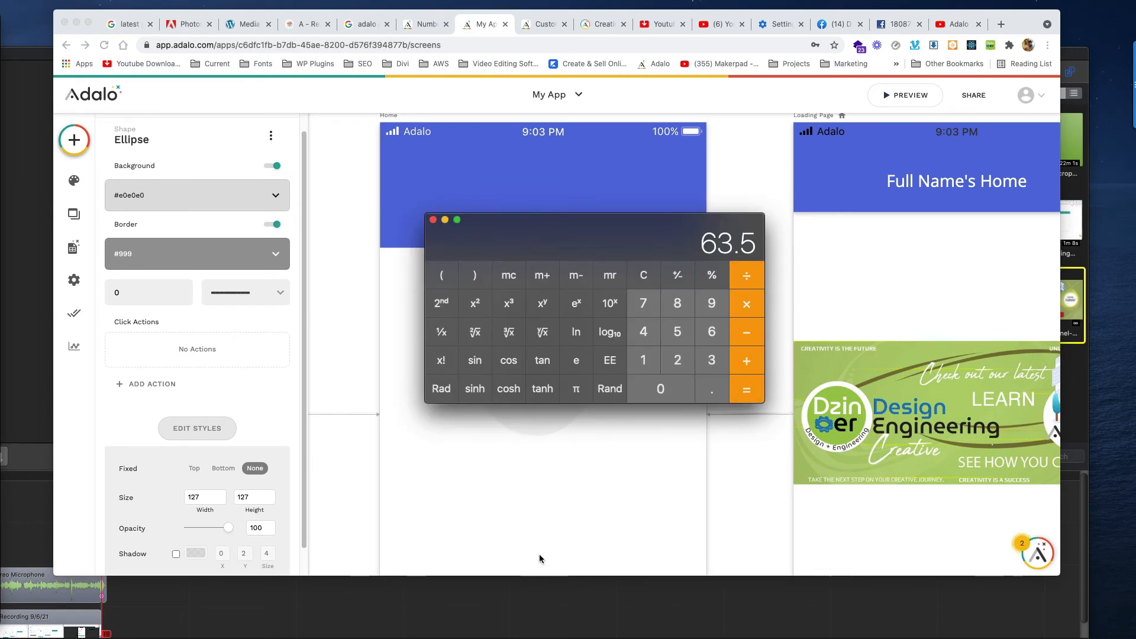
left_click(434, 220)
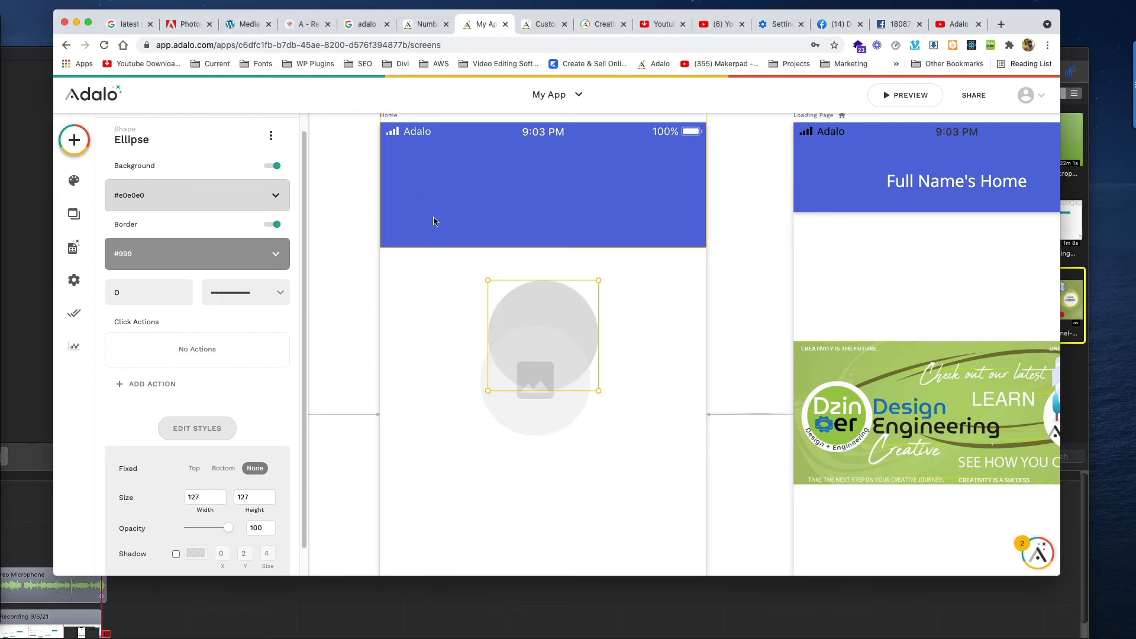
Move the image so it sits exactly over the ellipse and raise its opacity to the maximum.
left_click(531, 424)
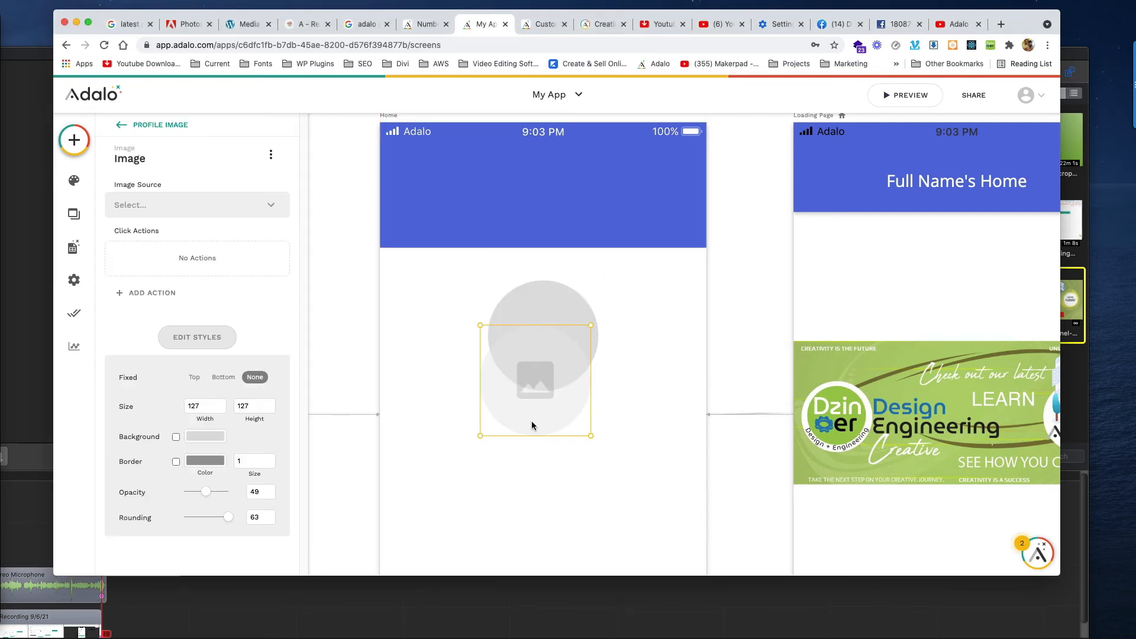
left_click(271, 515)
left_click(554, 314)
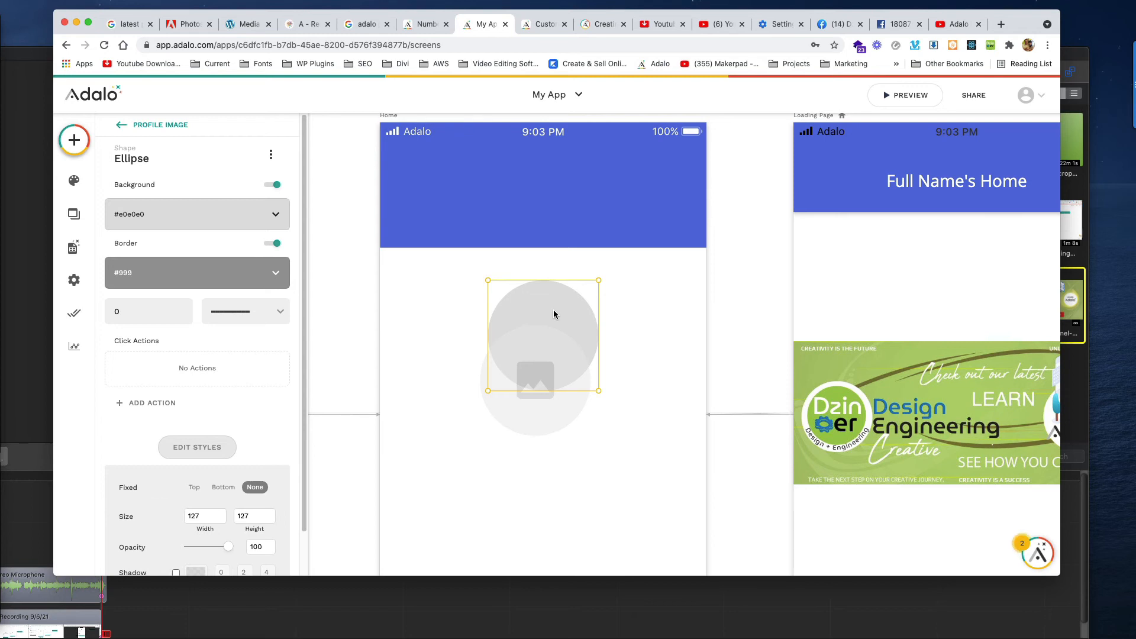
left_click_drag(531, 419, 541, 373)
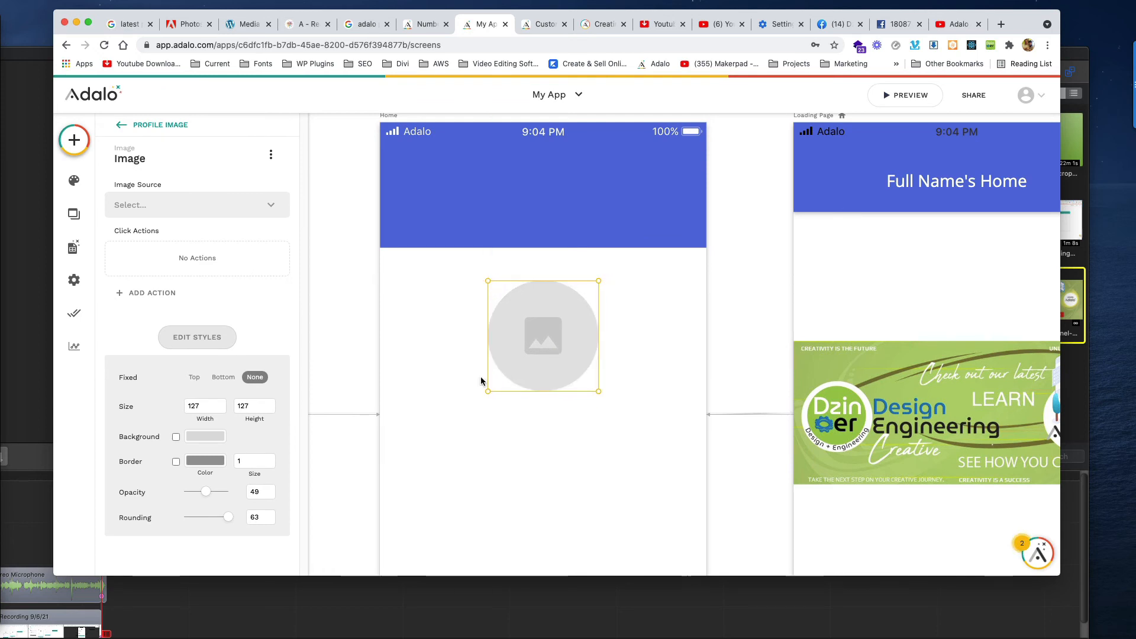
left_click_drag(207, 493, 272, 489)
left_click(514, 502)
Move the Profile Image group straight up so it straddles the lower edge of the blue header rectangle.
left_click(555, 349)
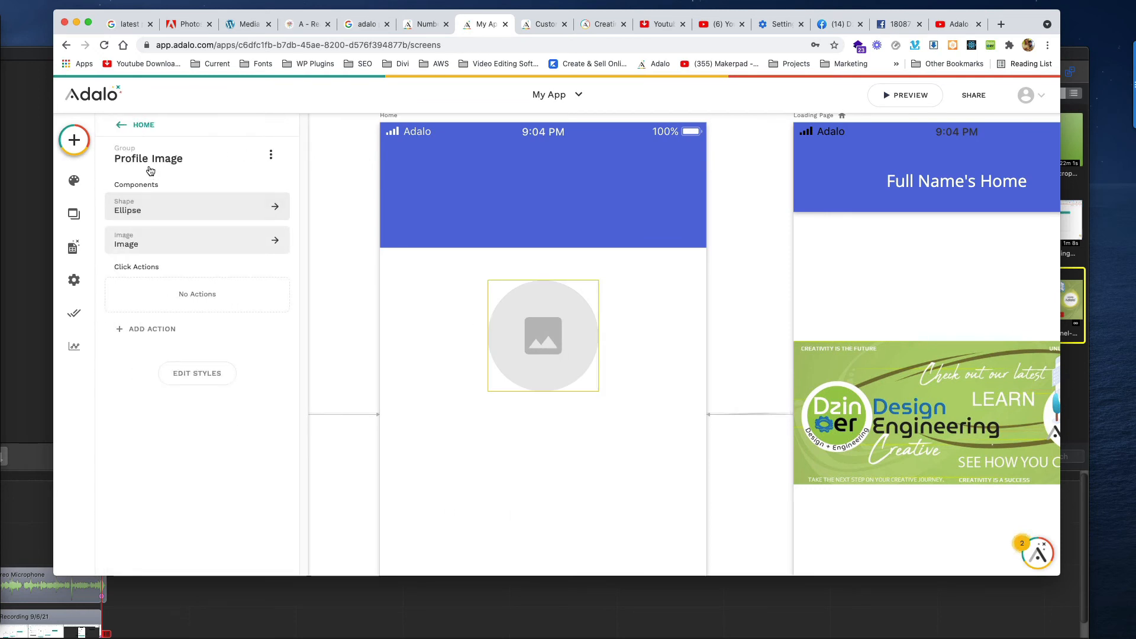
left_click_drag(527, 336, 548, 267)
left_click(587, 399)
scroll(573, 415, "up", 1)
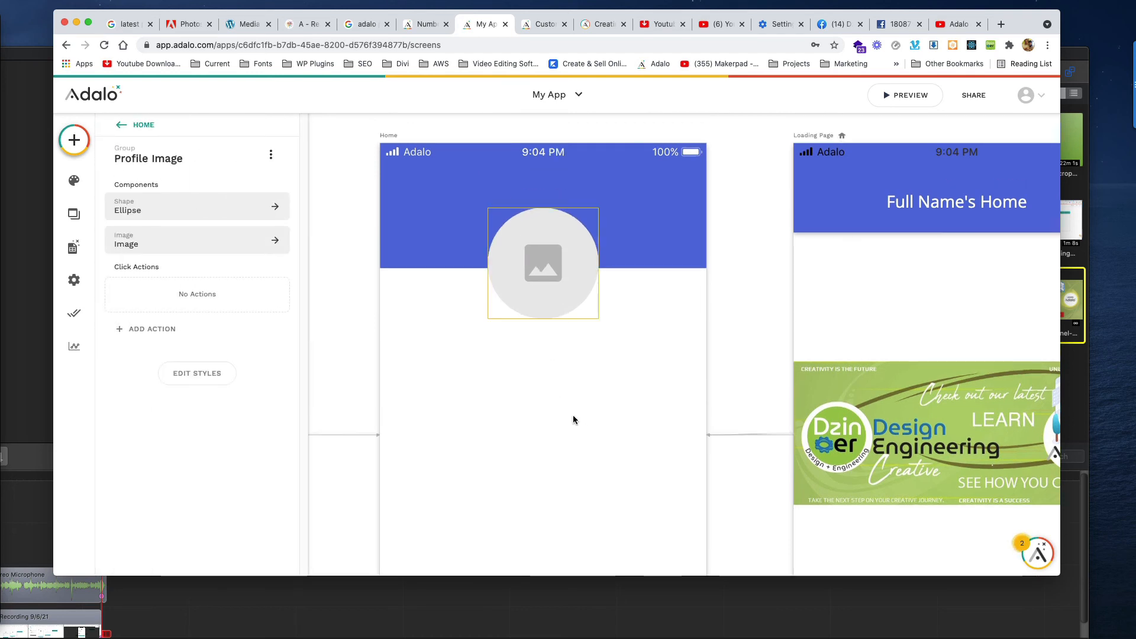
Preview the app to check the Home screen's header and profile image, and return to the editor.
left_click(576, 415)
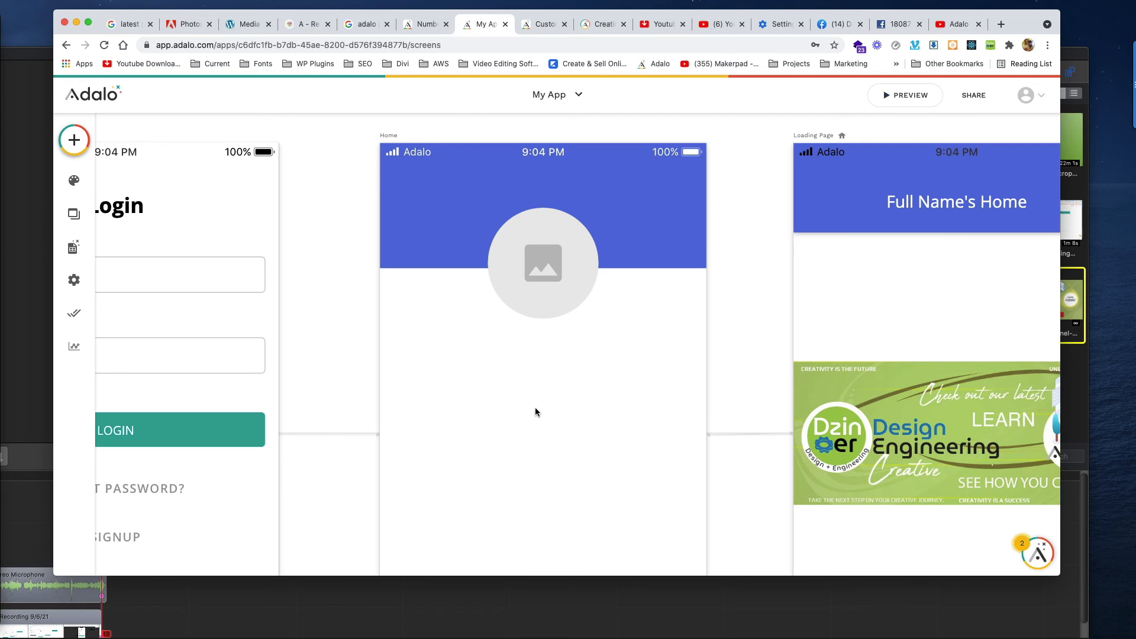
left_click(897, 95)
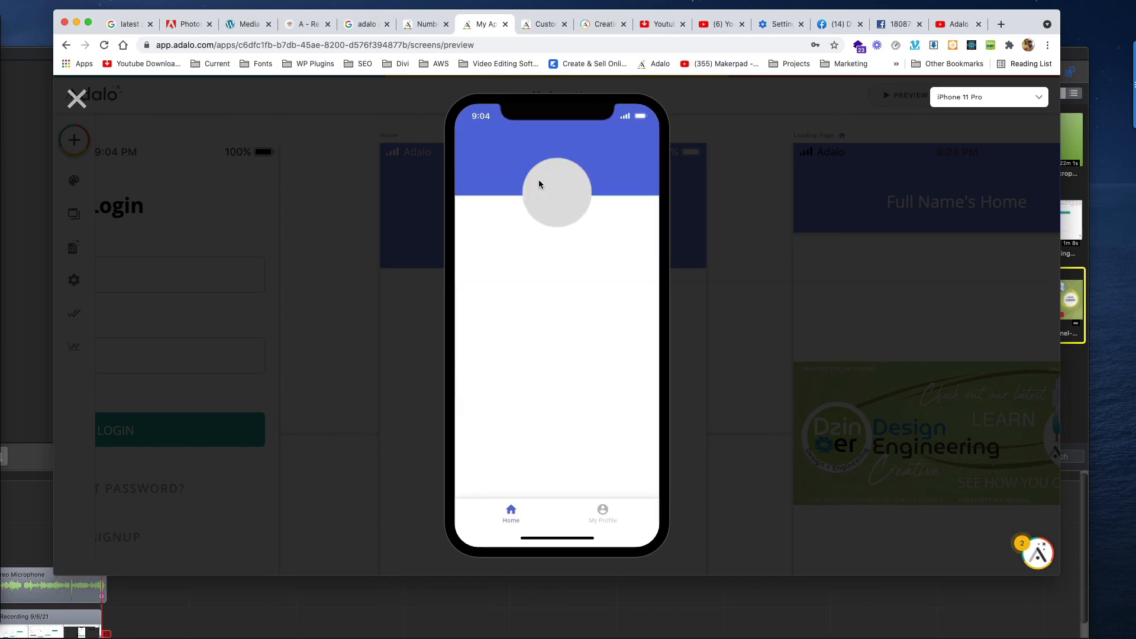
left_click(76, 99)
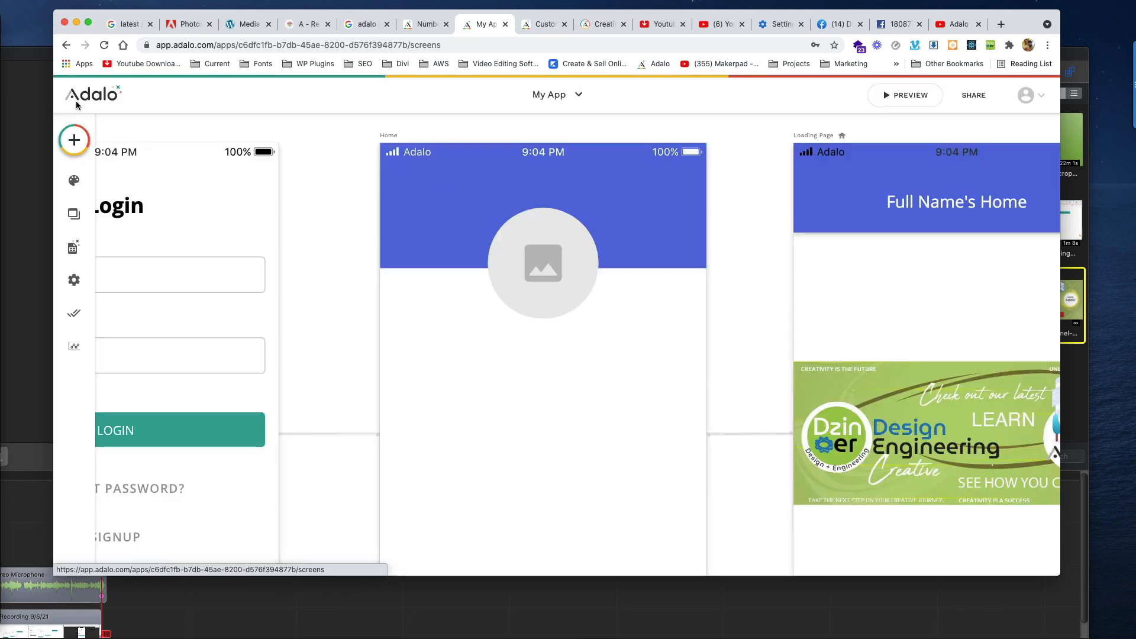